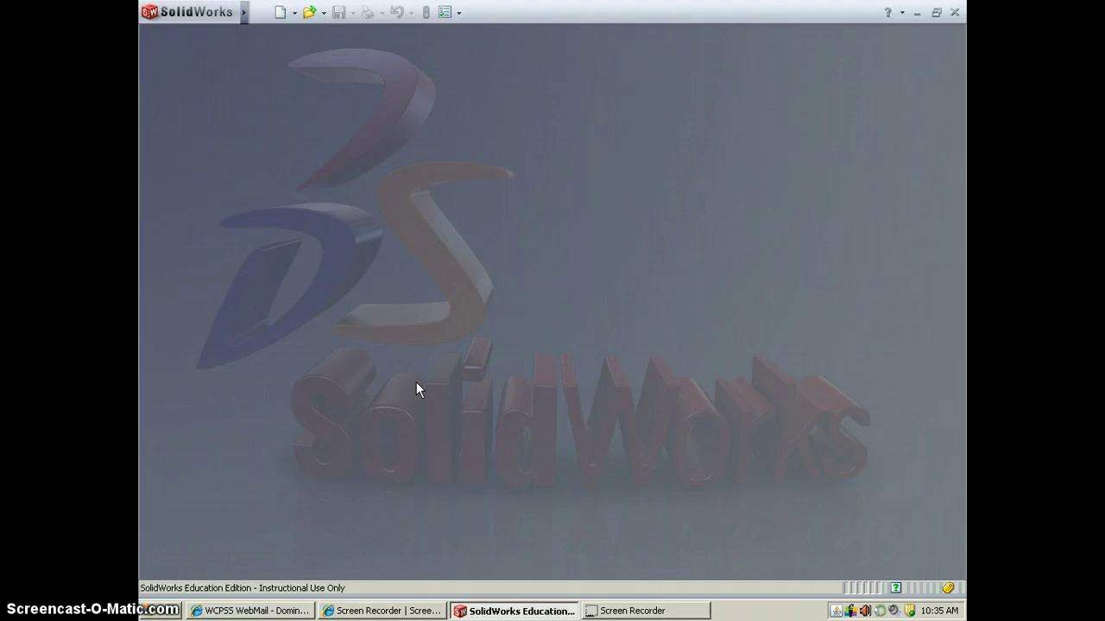
Create a new part and start a line sketch on the Front Plane, viewed from the front
left_click(281, 12)
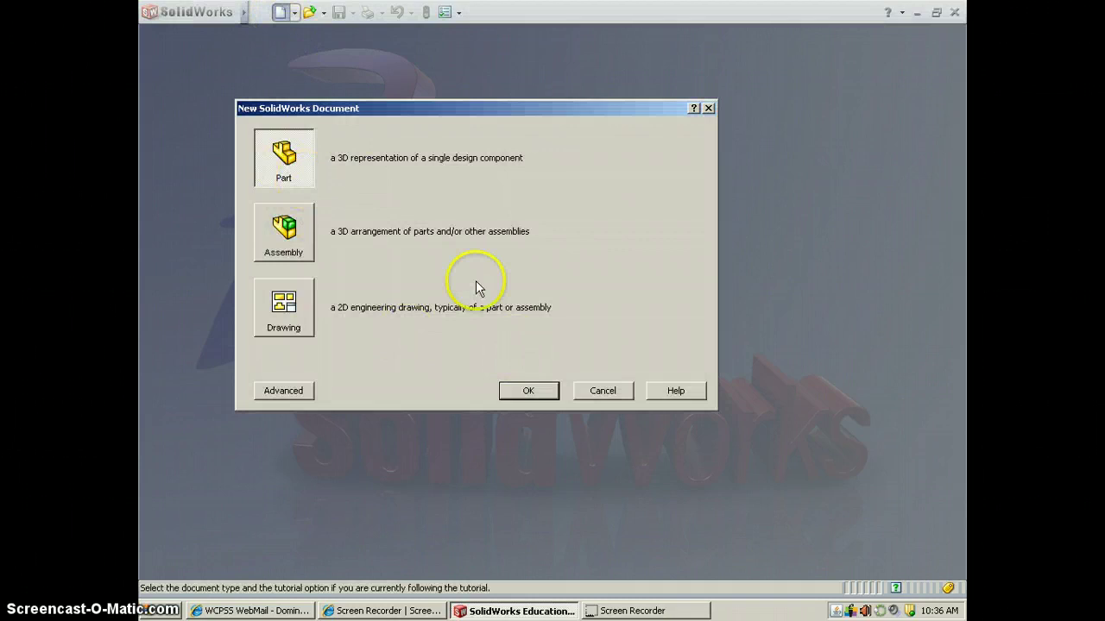
left_click(528, 390)
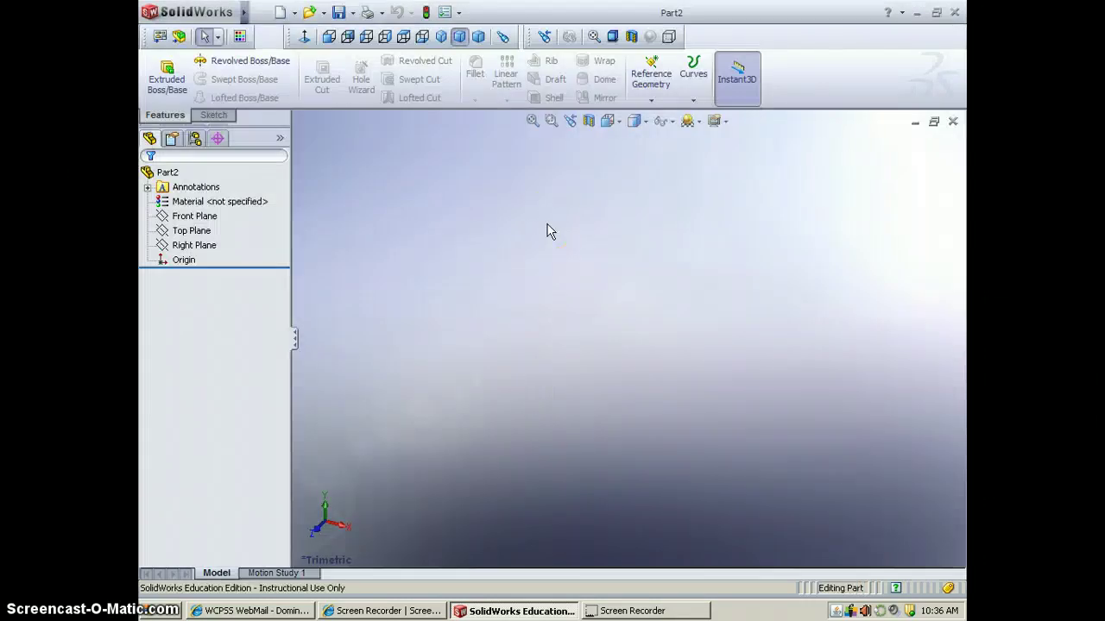
left_click(211, 116)
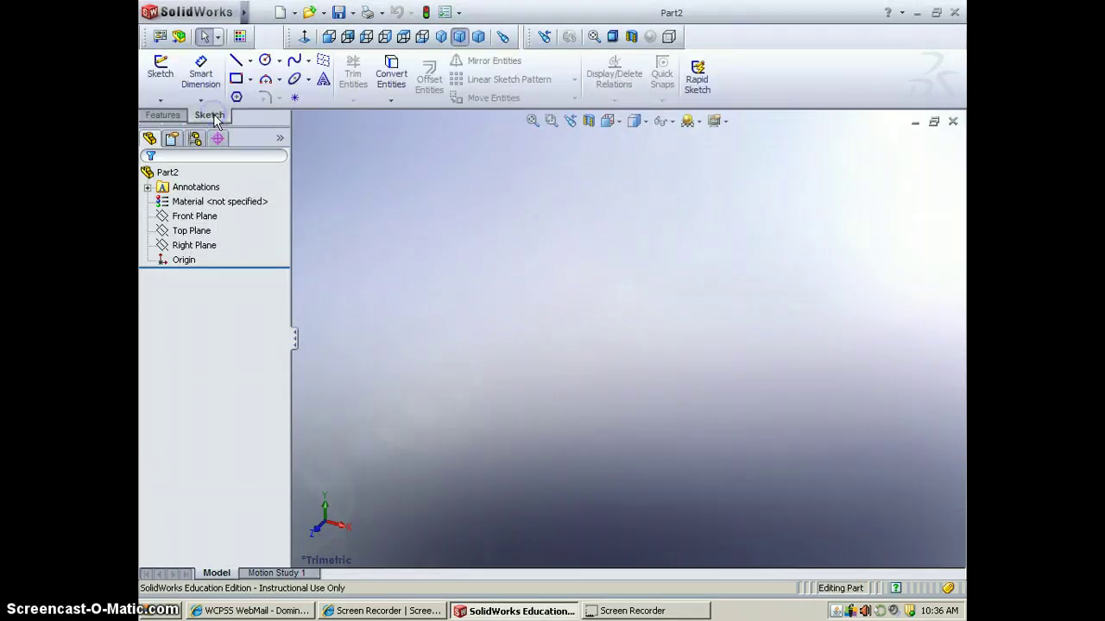
left_click(237, 61)
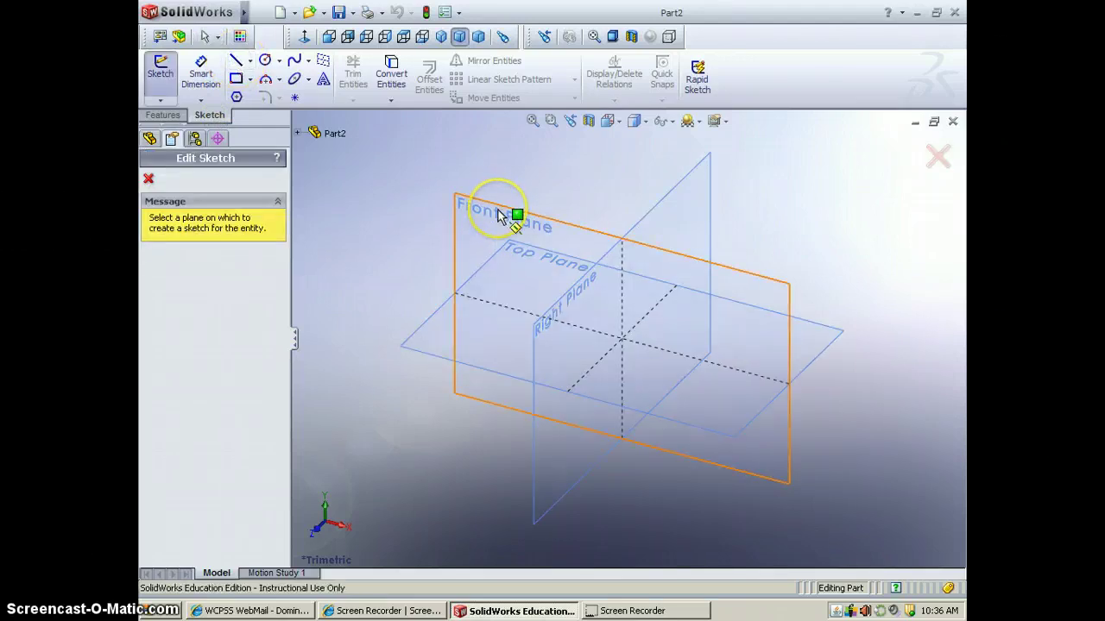
left_click(499, 215)
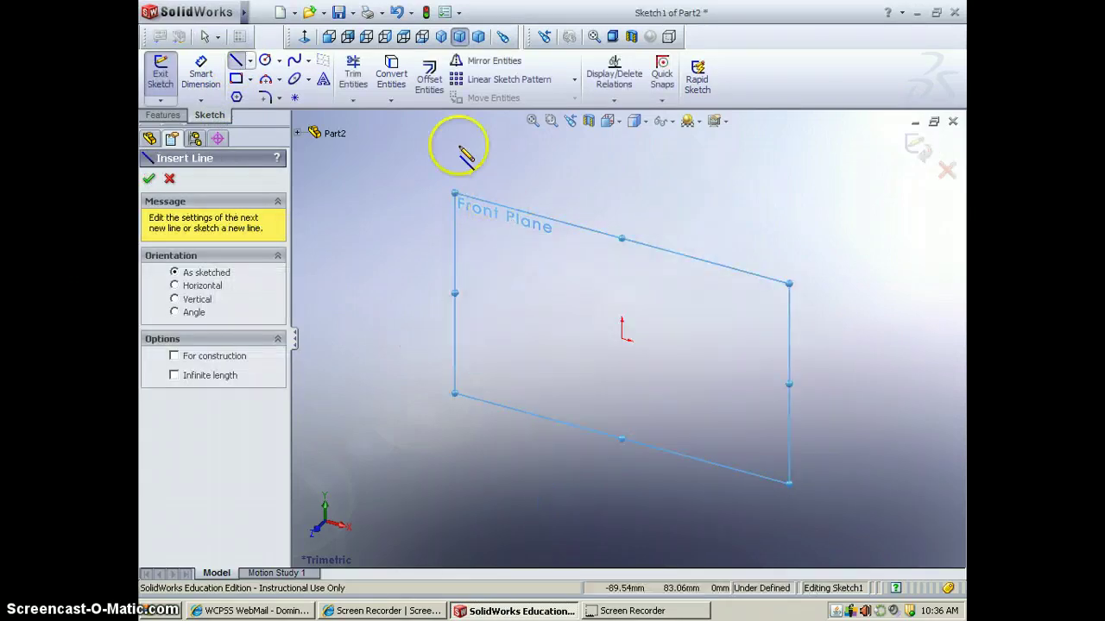
left_click(329, 39)
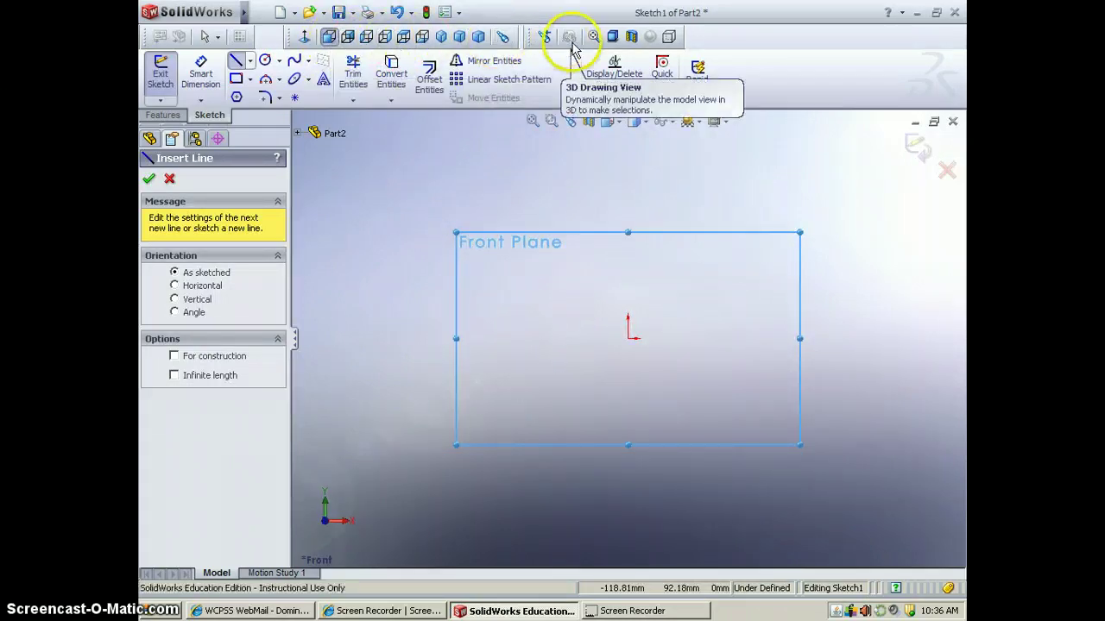
right_click(807, 80)
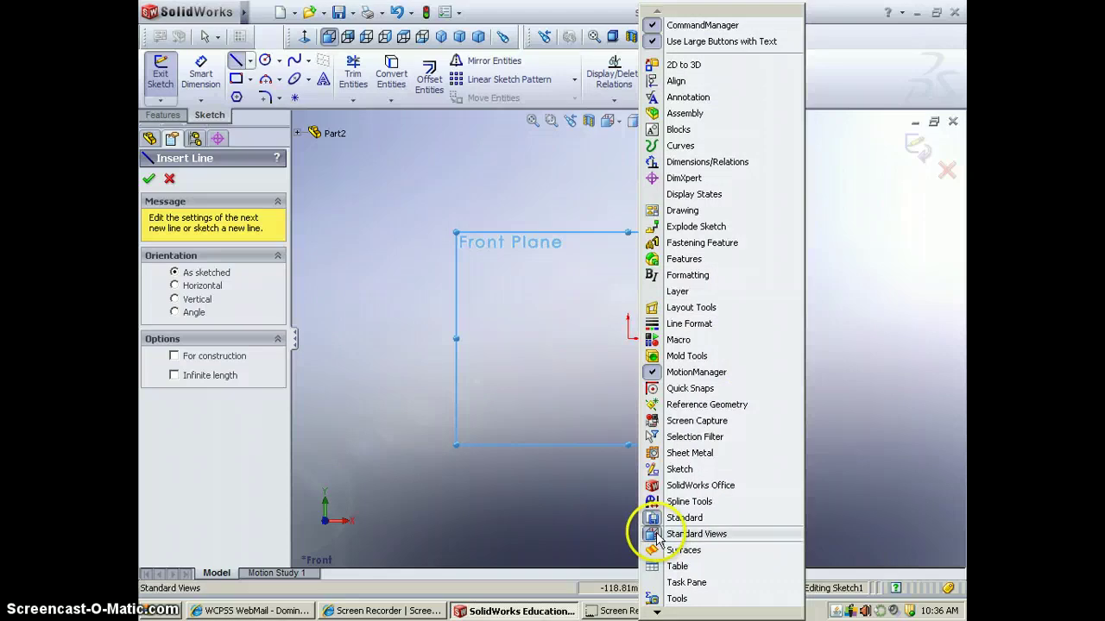
left_click(860, 69)
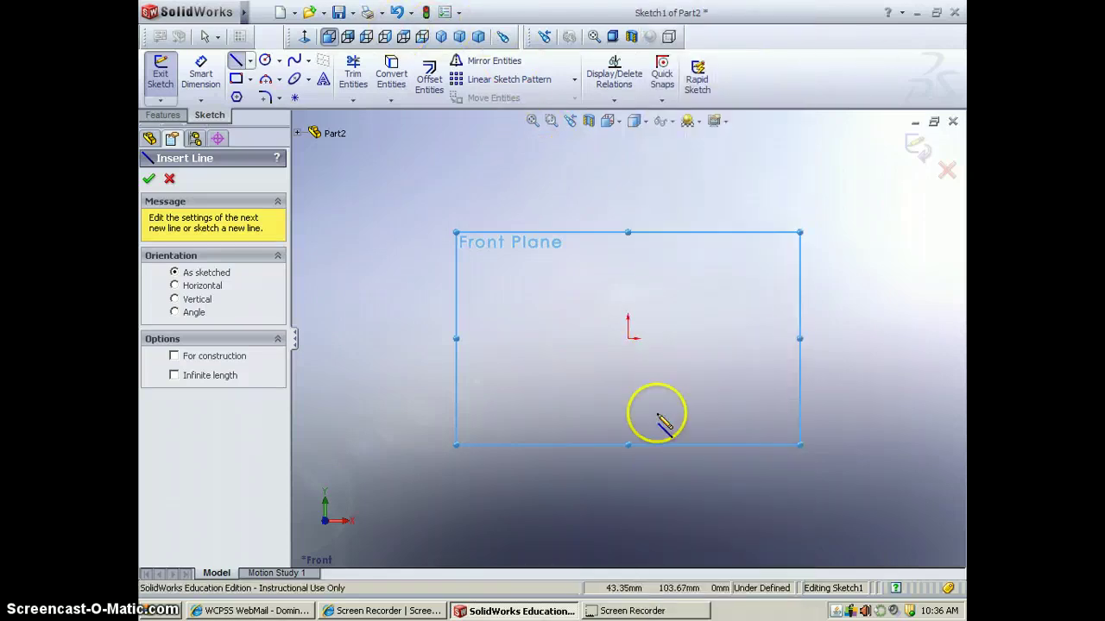
Sketch a closed L-shaped profile from the origin, about 68 mm tall and 50 mm wide, with a foot about 23 mm high
left_click(628, 337)
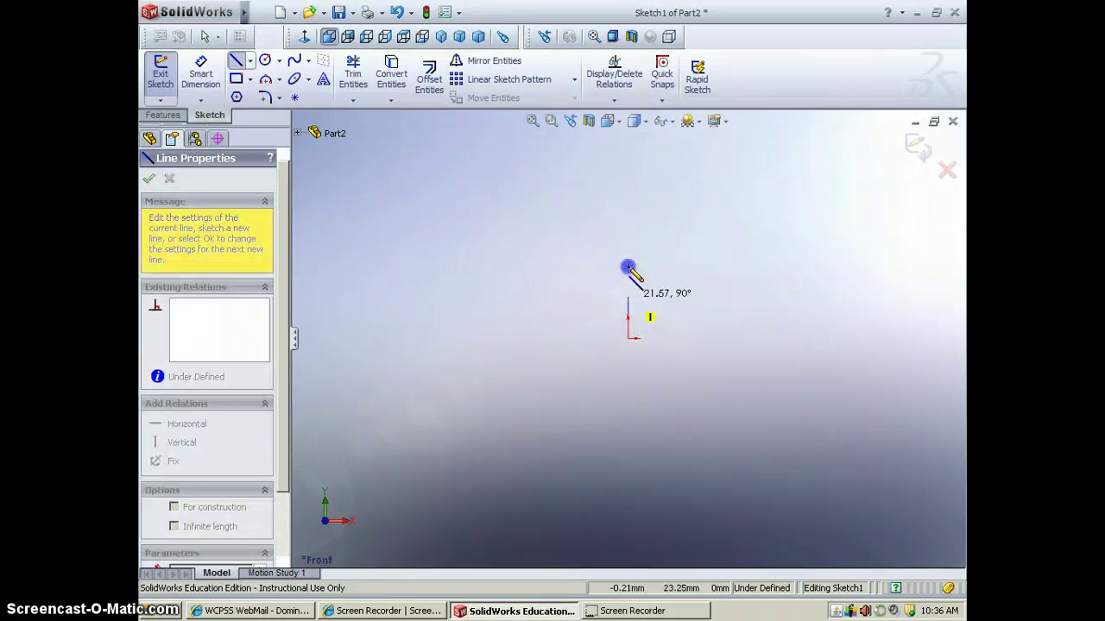
left_click(627, 205)
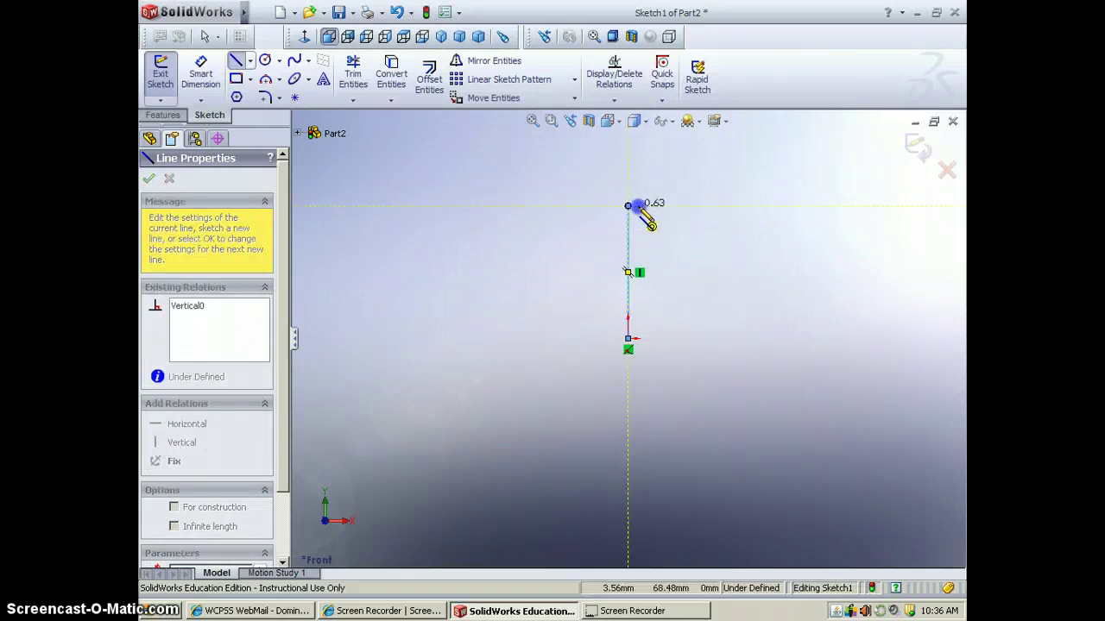
left_click(666, 206)
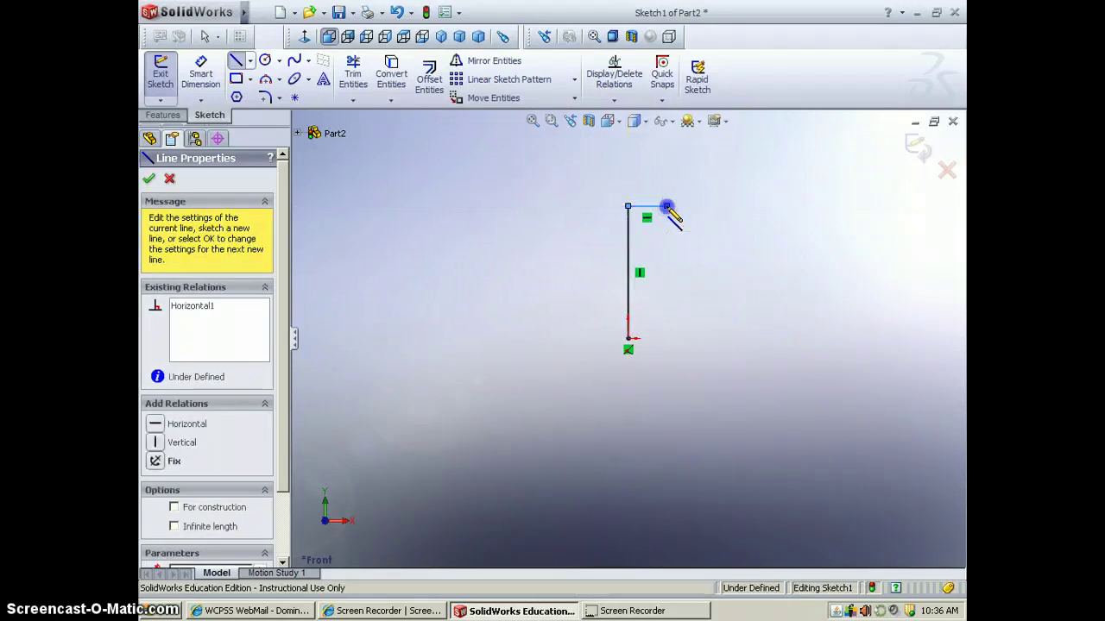
left_click(665, 295)
left_click(726, 295)
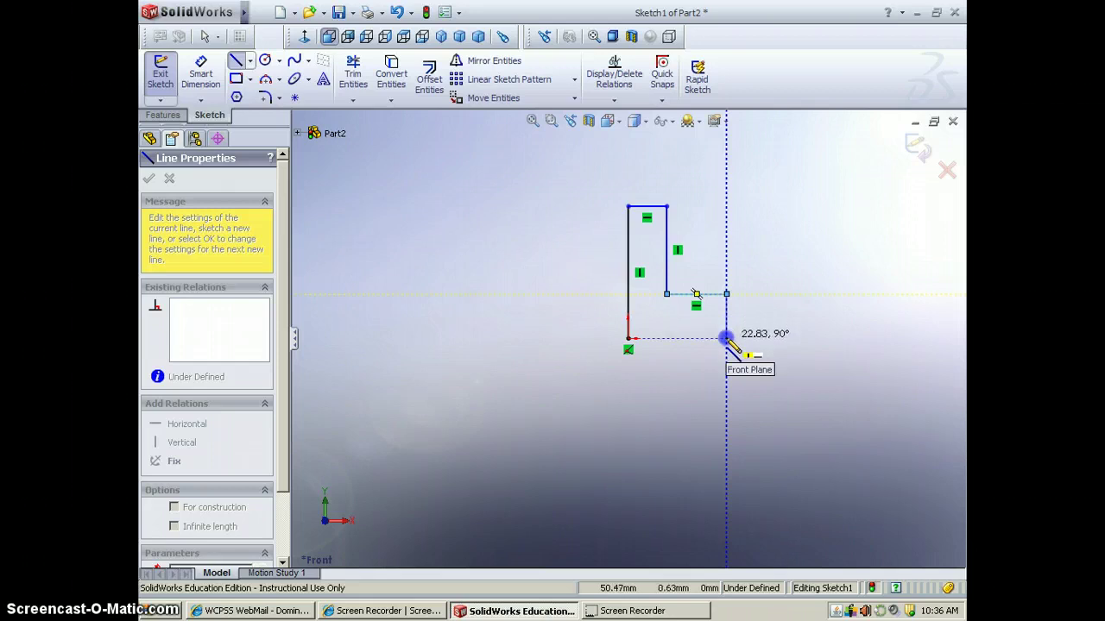
left_click(726, 338)
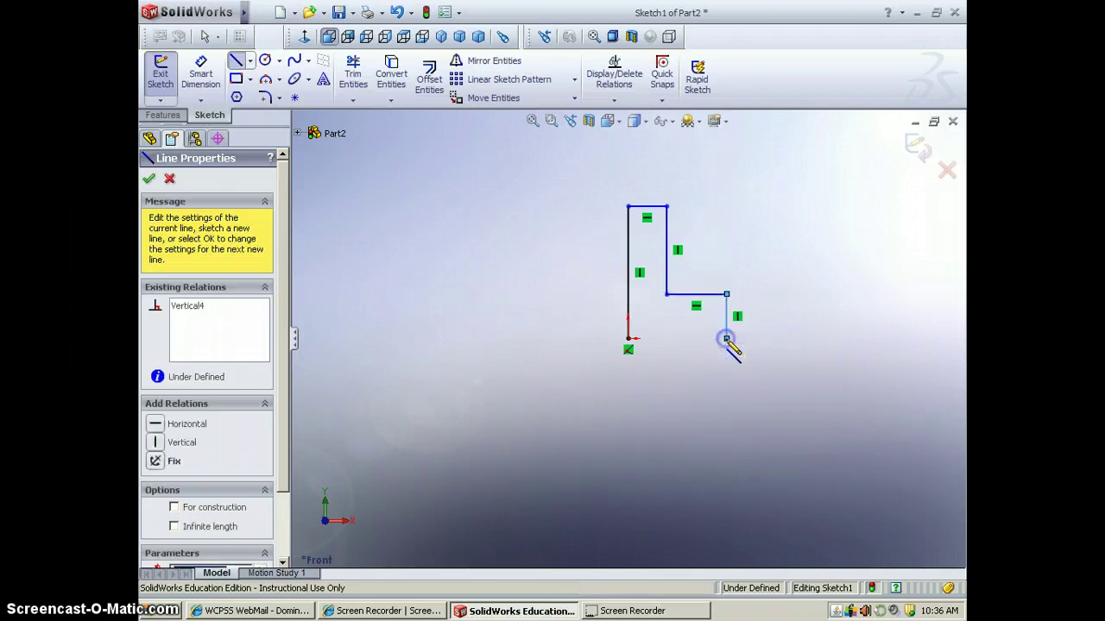
left_click(627, 339)
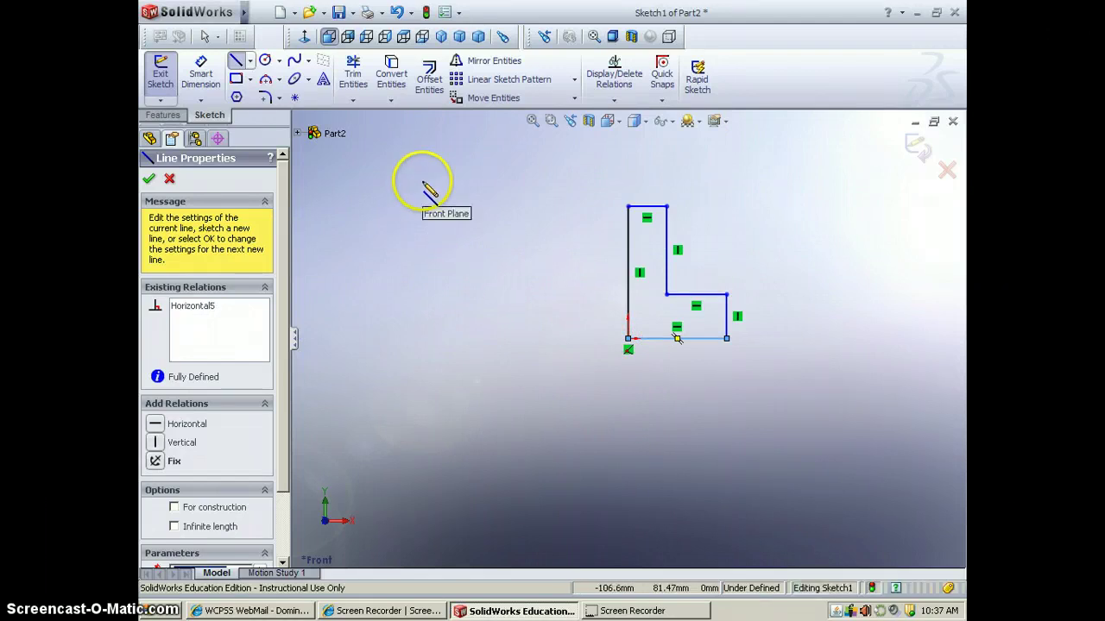
Dimension the long vertical edge of the L-shaped profile and set it to 30 mm
left_click(203, 75)
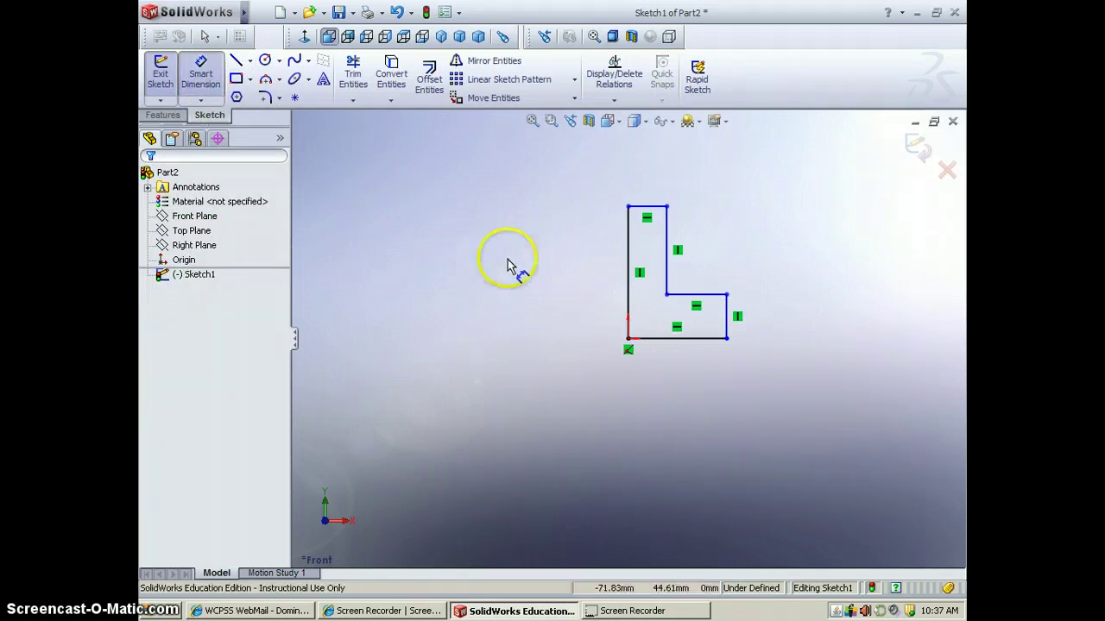
left_click(635, 275)
left_click(615, 270)
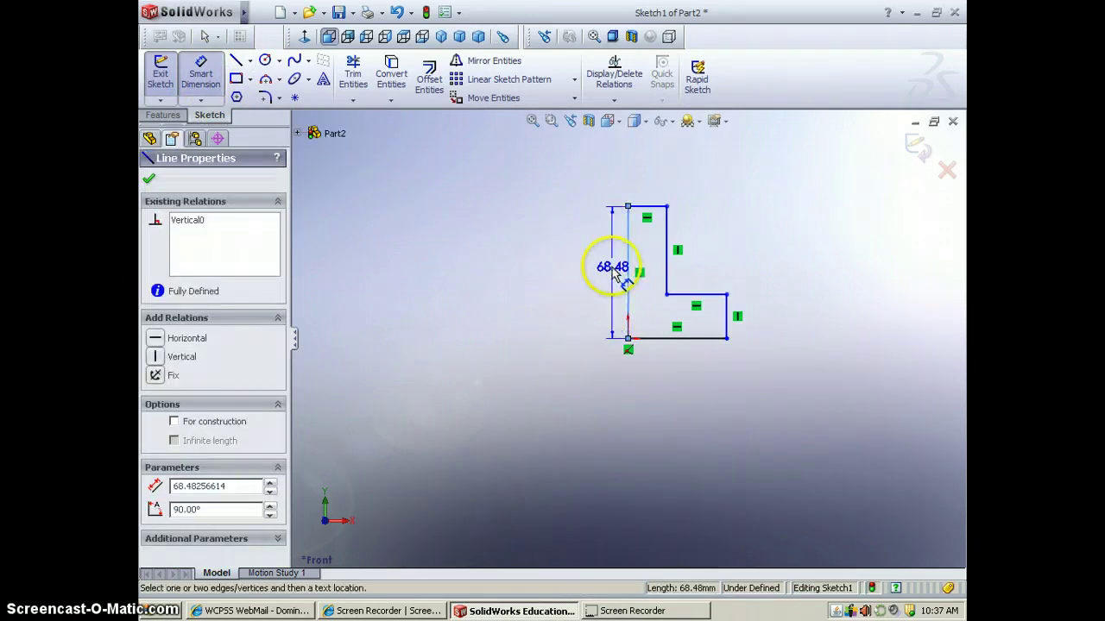
left_click(542, 273)
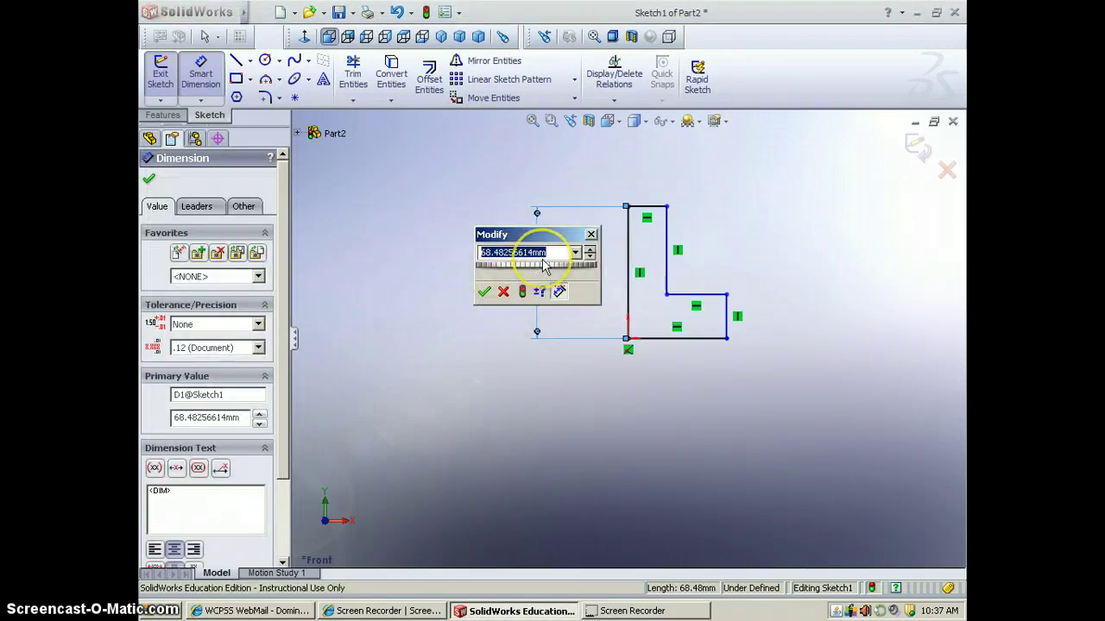
left_click(533, 252)
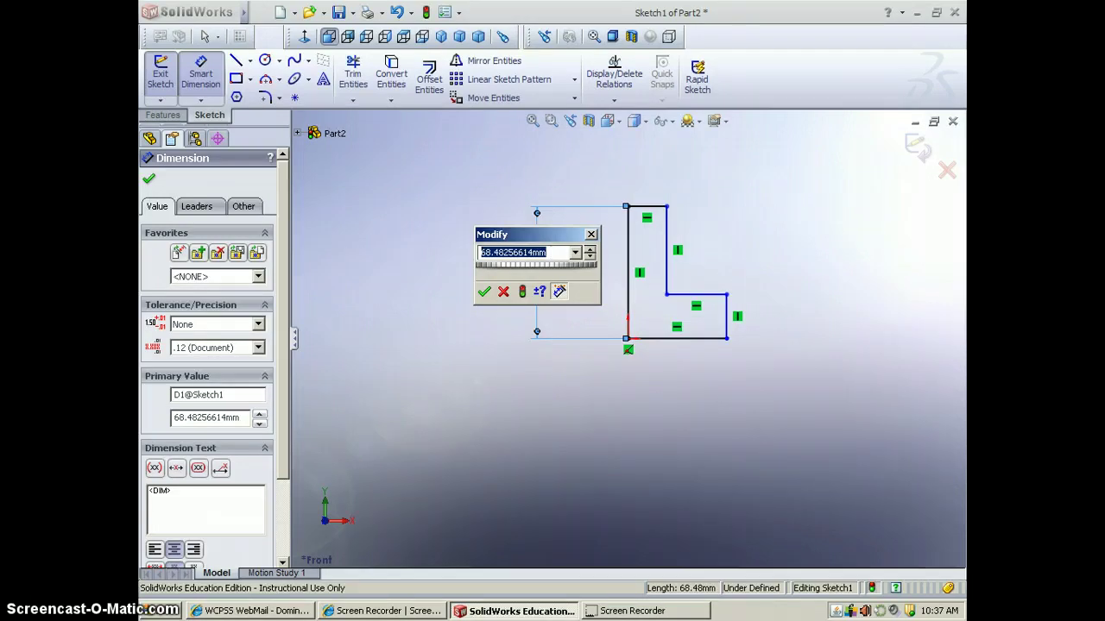
type("30")
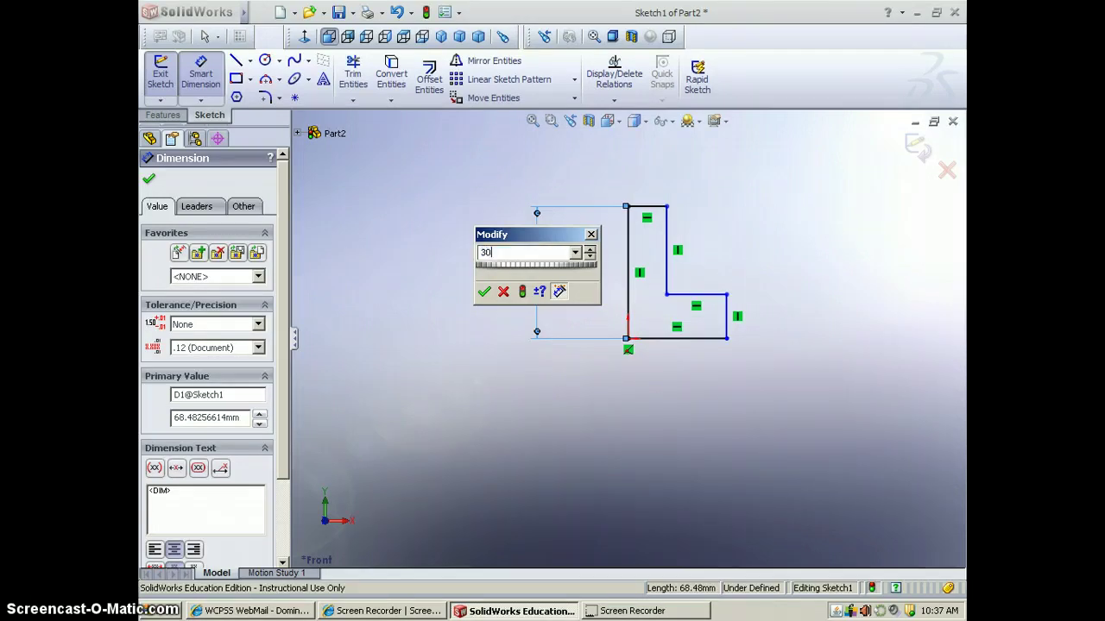
left_click(483, 293)
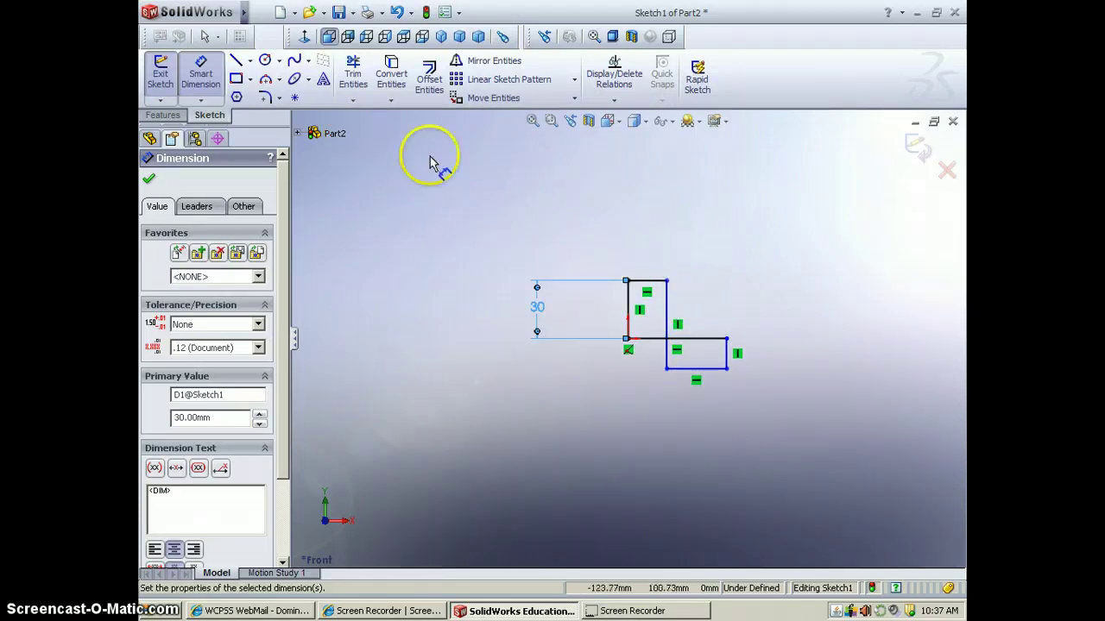
Close the part without saving its changes
left_click(953, 122)
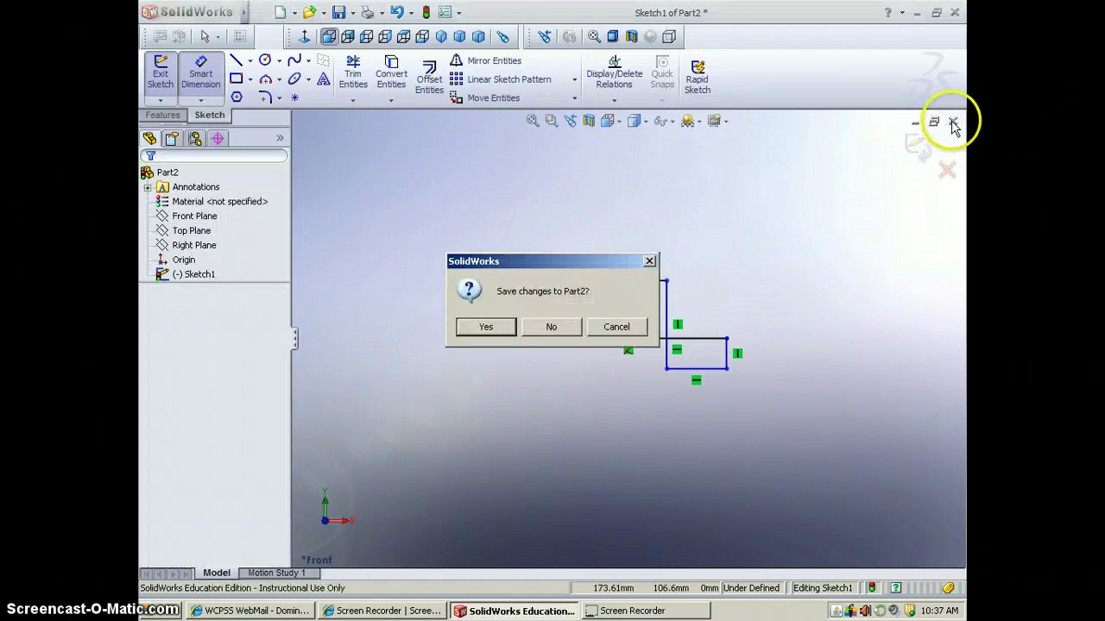
left_click(550, 326)
Create a new part and start a line sketch on the Front Plane, viewed normal to the plane
left_click(279, 12)
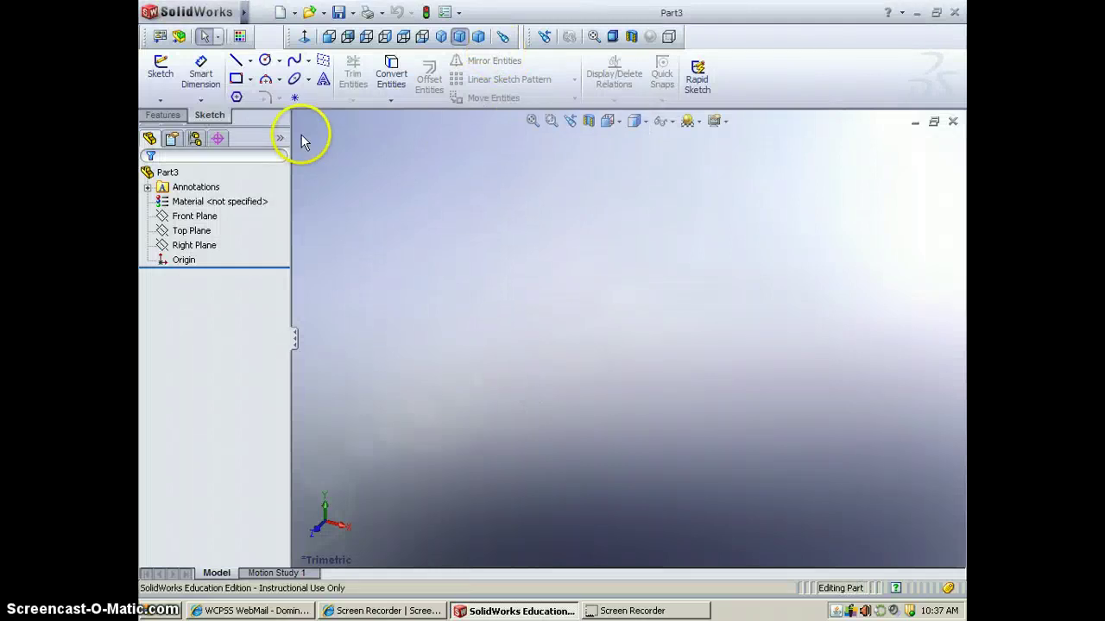
left_click(235, 64)
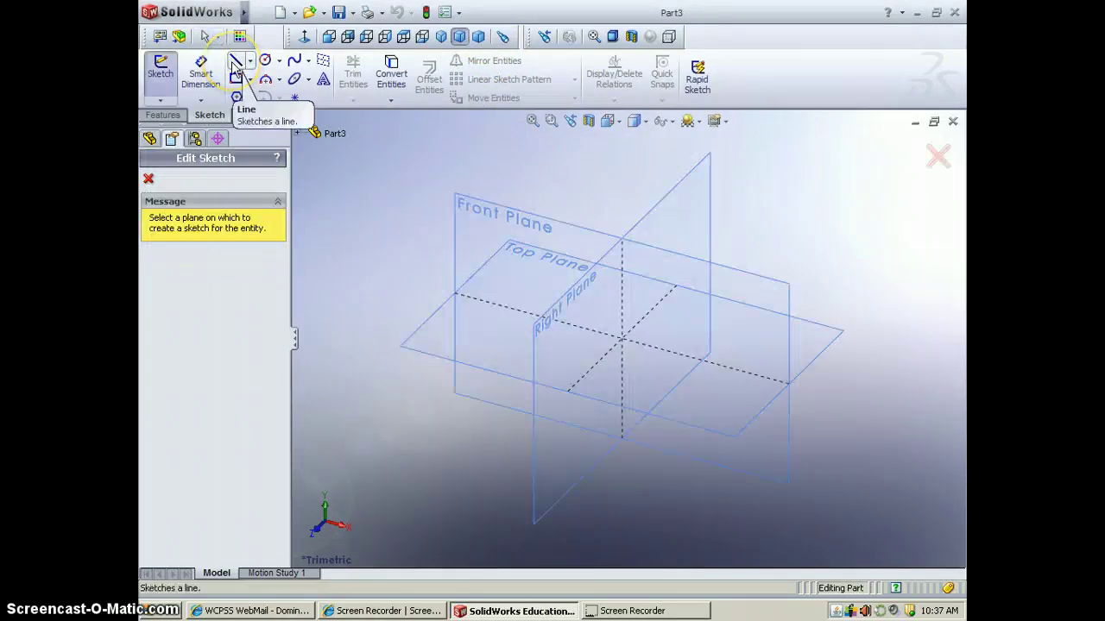
left_click(499, 213)
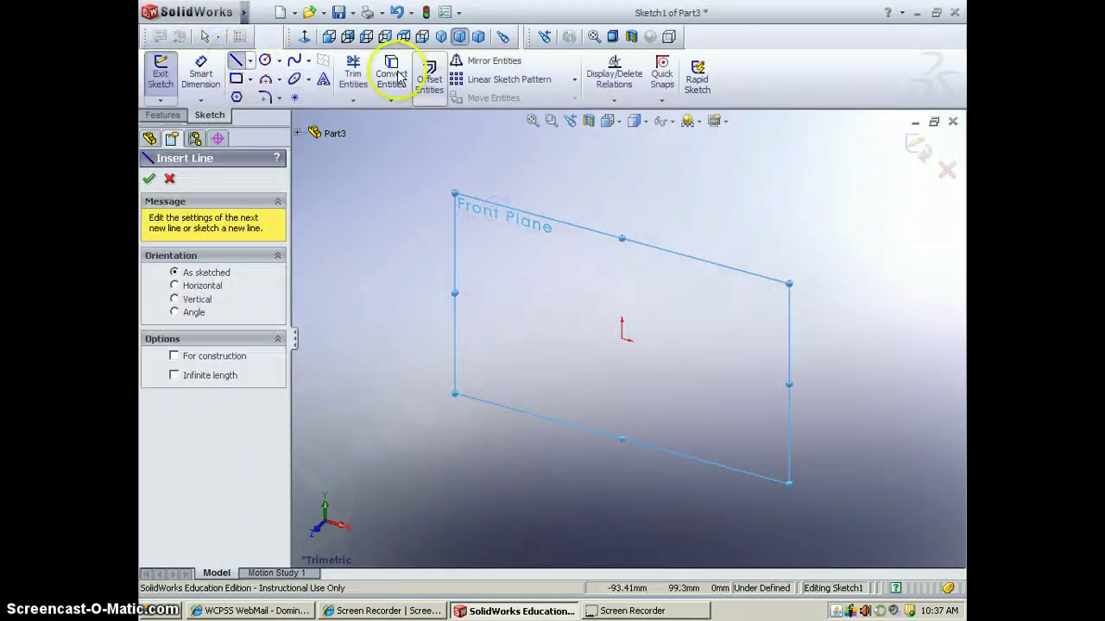
left_click(304, 36)
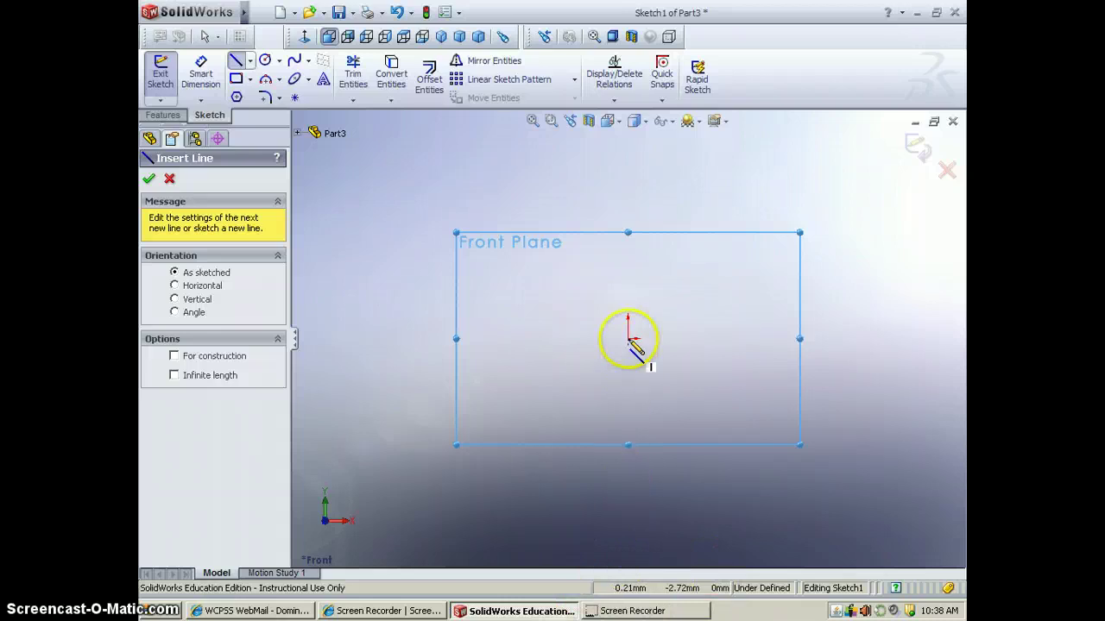
Sketch a closed L-shaped profile from the origin, about 34 mm tall, with a top edge about 12 mm wide and a foot about 14 mm high
mouse_move(629, 339)
left_mouse_down()
mouse_move(627, 279)
mouse_move(628, 339)
left_mouse_up()
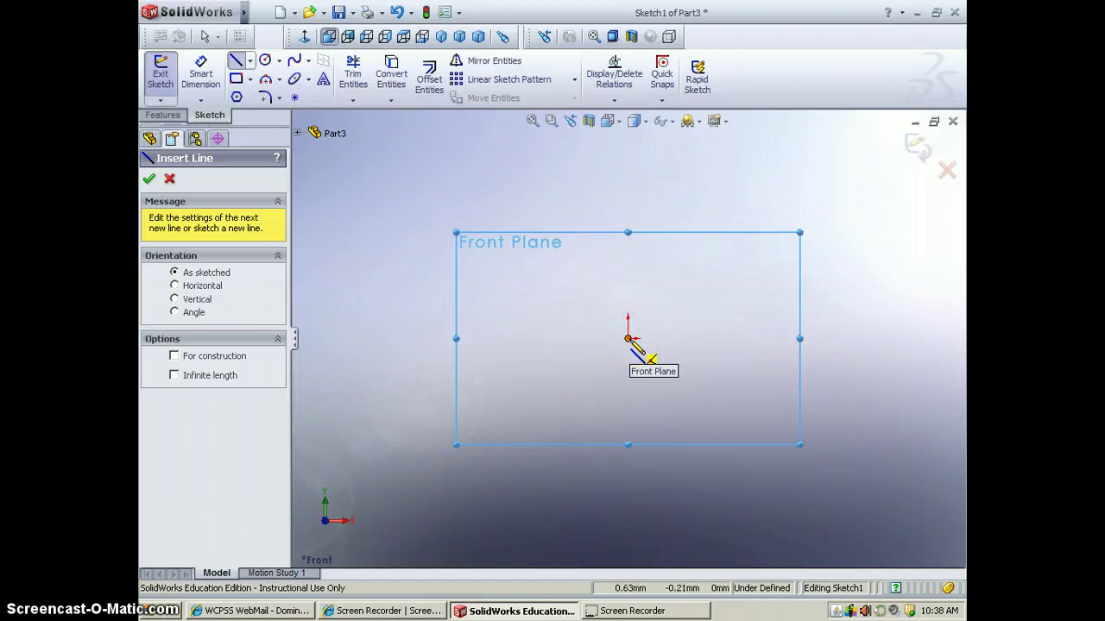
mouse_move(629, 339)
left_mouse_down()
mouse_move(629, 281)
mouse_move(675, 277)
mouse_move(688, 308)
mouse_move(673, 372)
mouse_move(606, 402)
mouse_move(533, 328)
mouse_move(567, 244)
mouse_move(612, 233)
mouse_move(638, 251)
mouse_move(630, 301)
left_mouse_up()
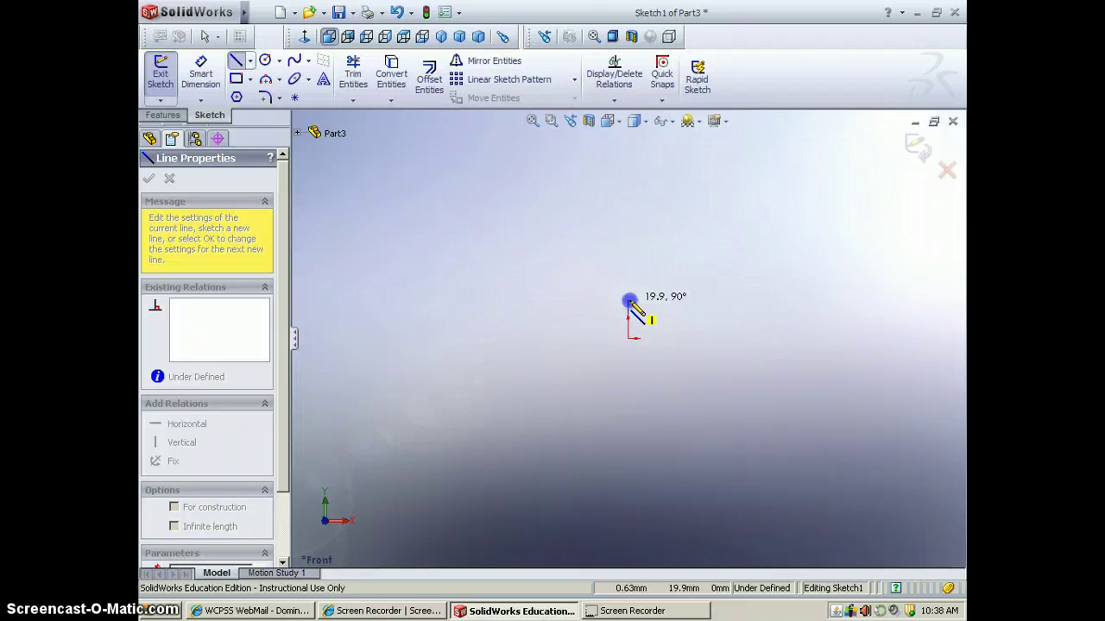
mouse_move(629, 301)
left_mouse_down()
mouse_move(629, 281)
mouse_move(629, 331)
mouse_move(630, 265)
left_mouse_up()
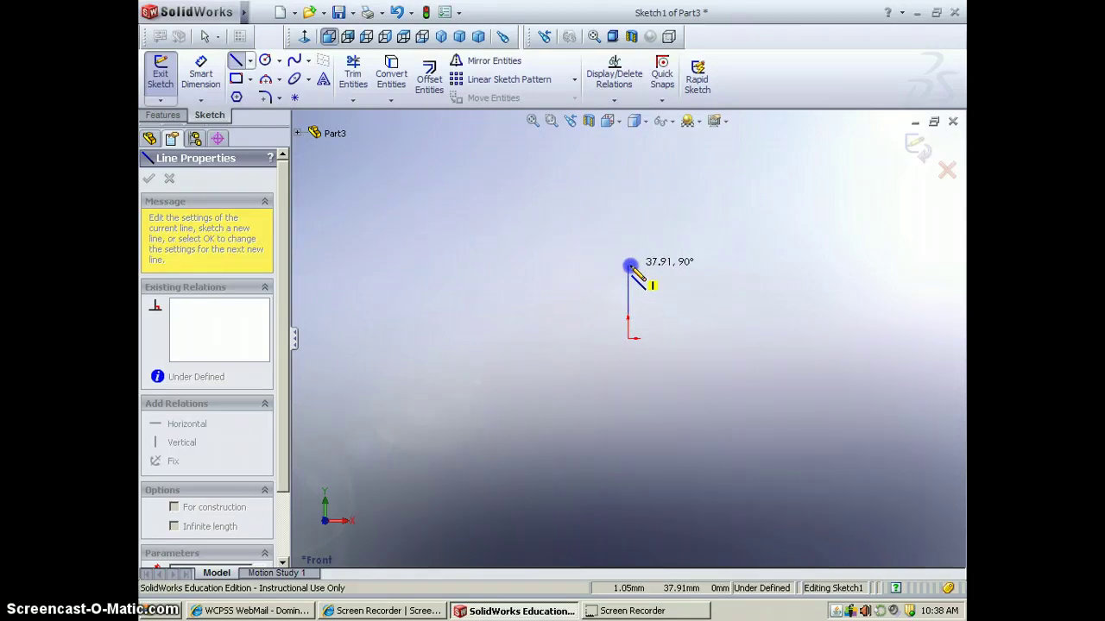
left_click_drag(630, 266, 630, 211)
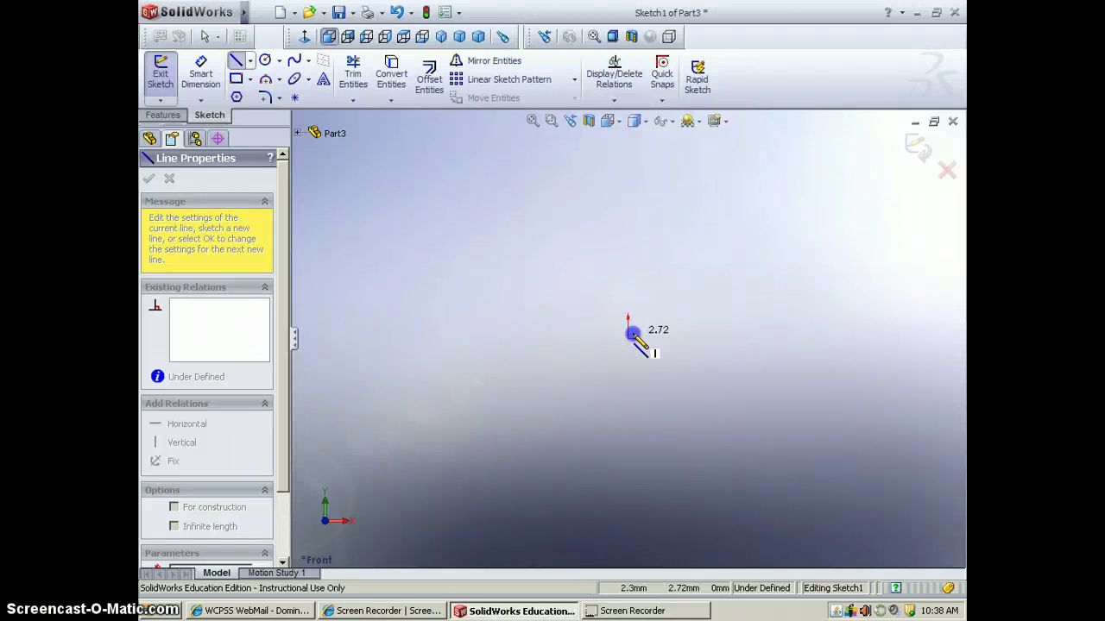
left_click(628, 272)
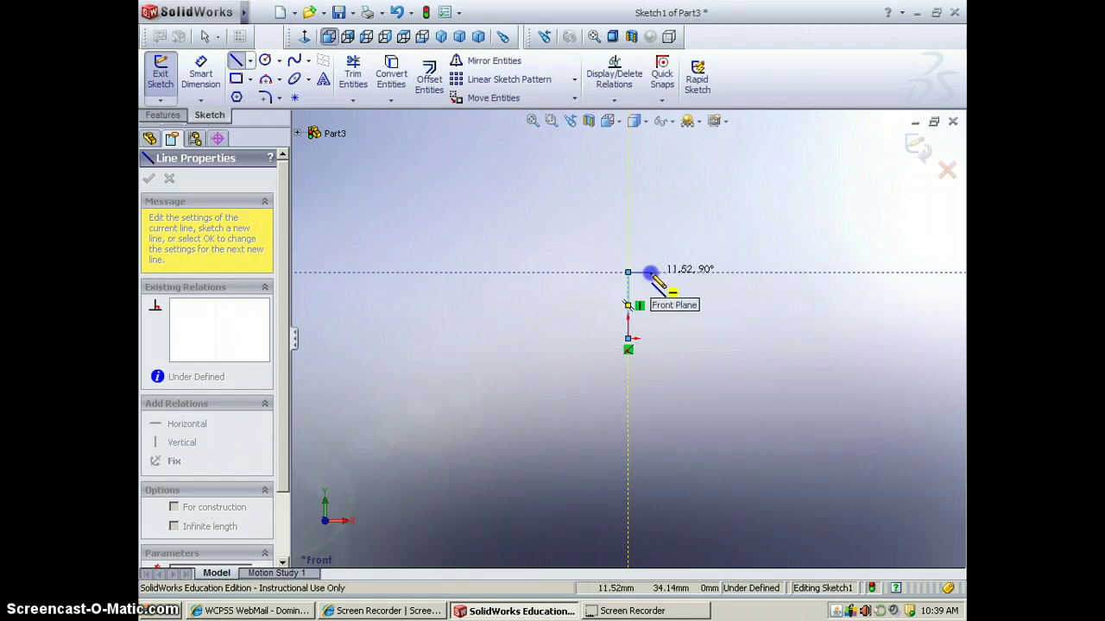
left_click(650, 272)
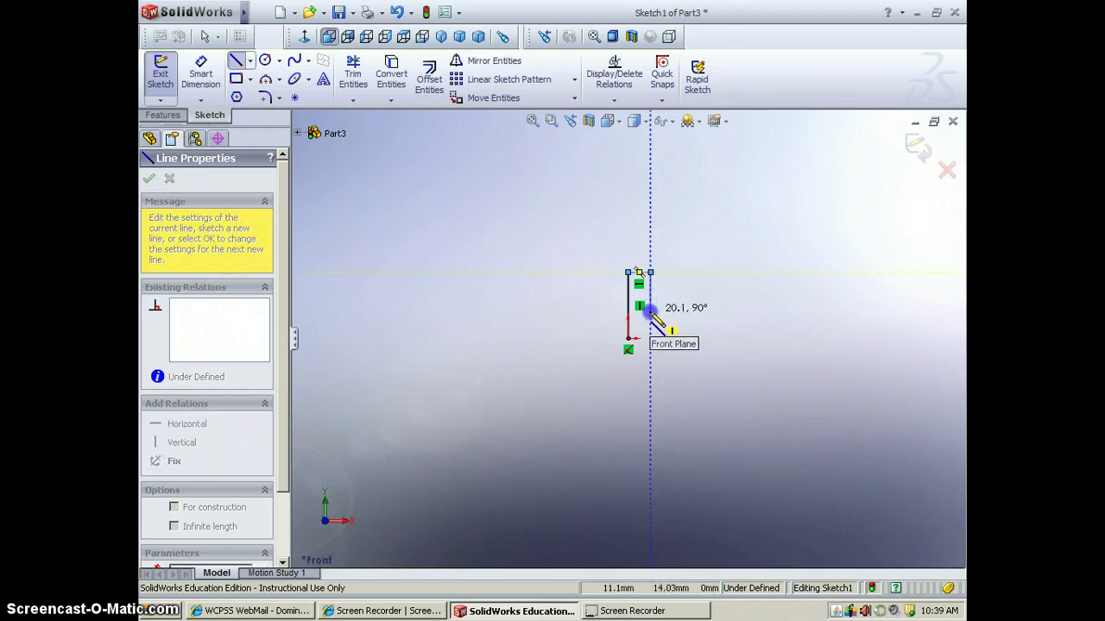
double_click(650, 310)
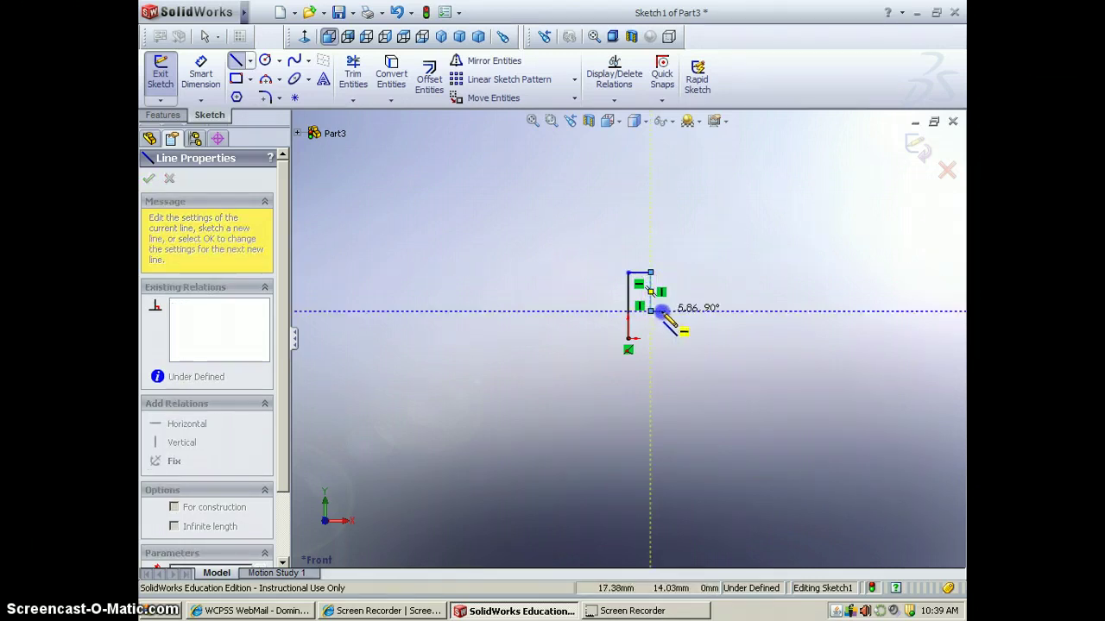
left_click(671, 310)
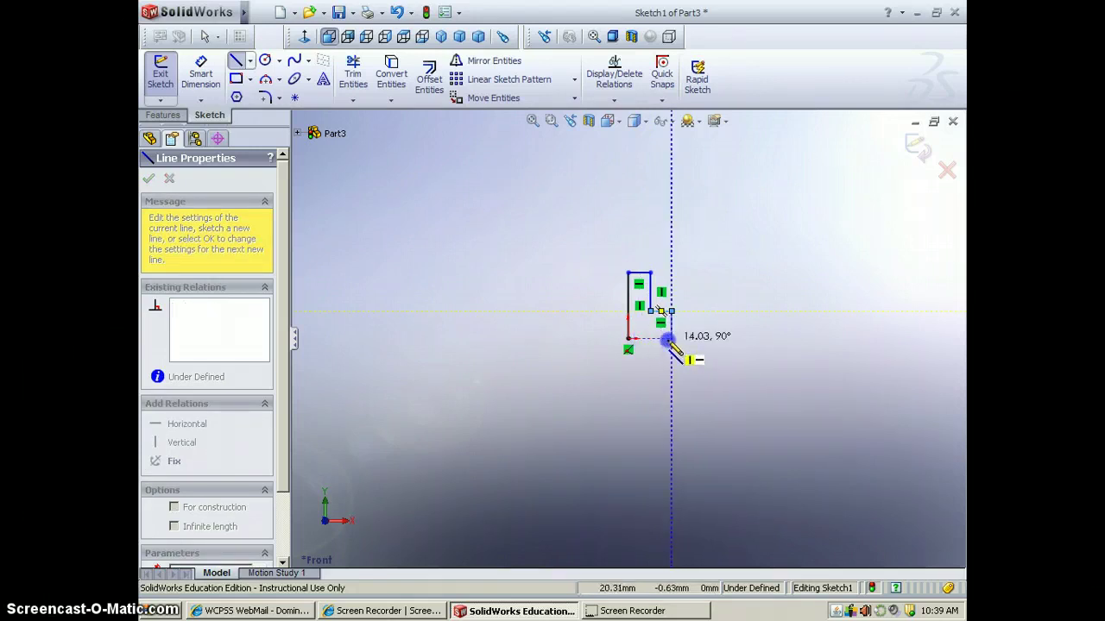
left_click(671, 338)
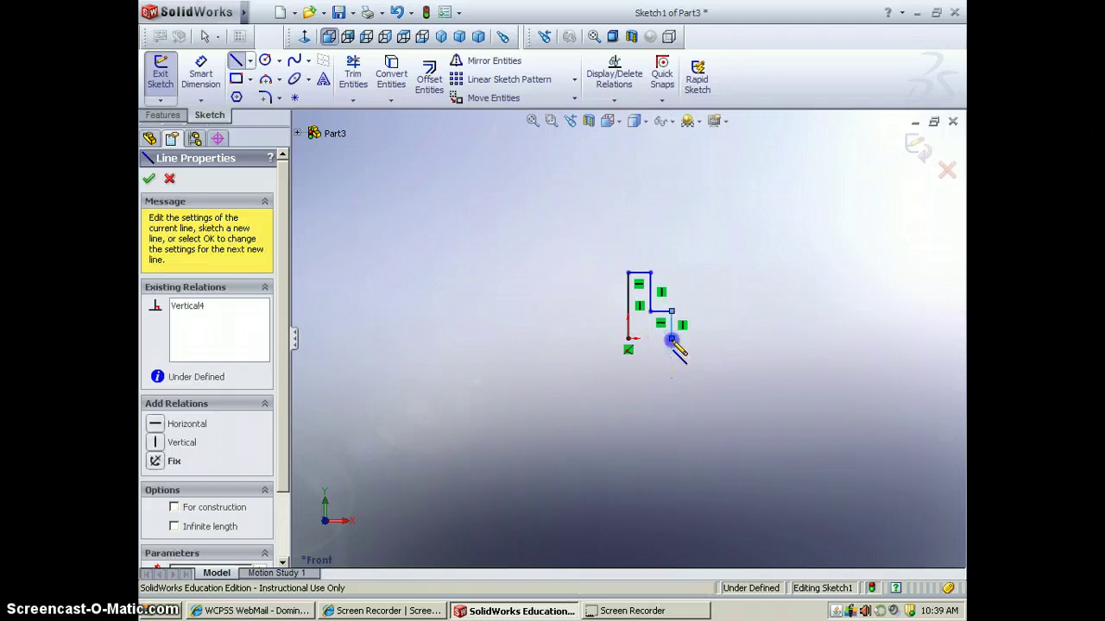
left_click(627, 338)
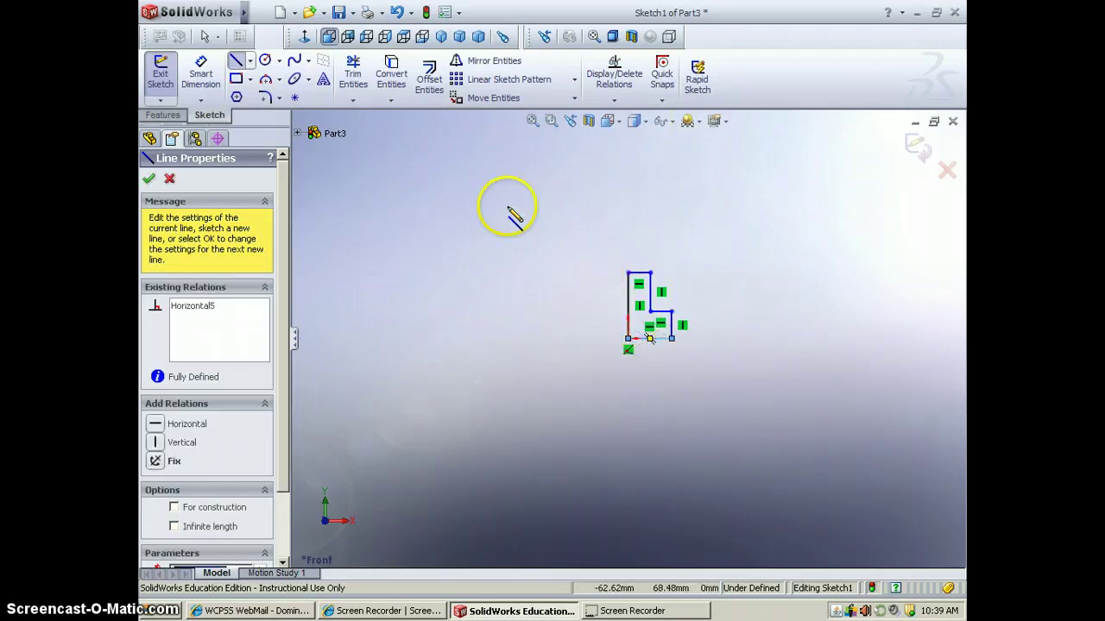
Dimension the long vertical edge of the L-shaped profile and set it to 30 mm
left_click(200, 73)
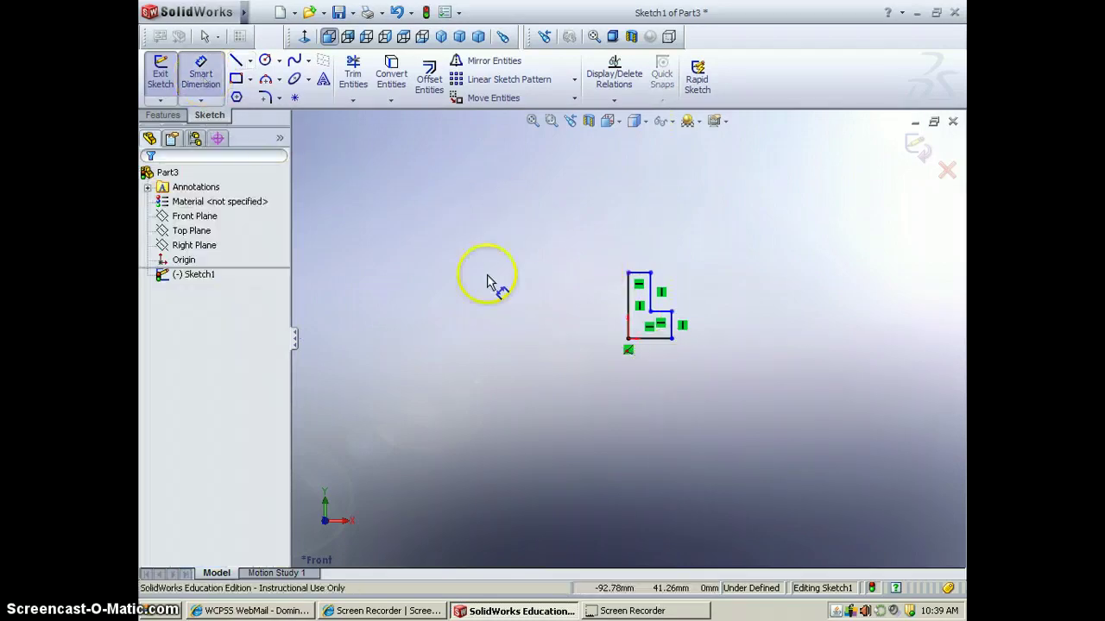
left_click(628, 304)
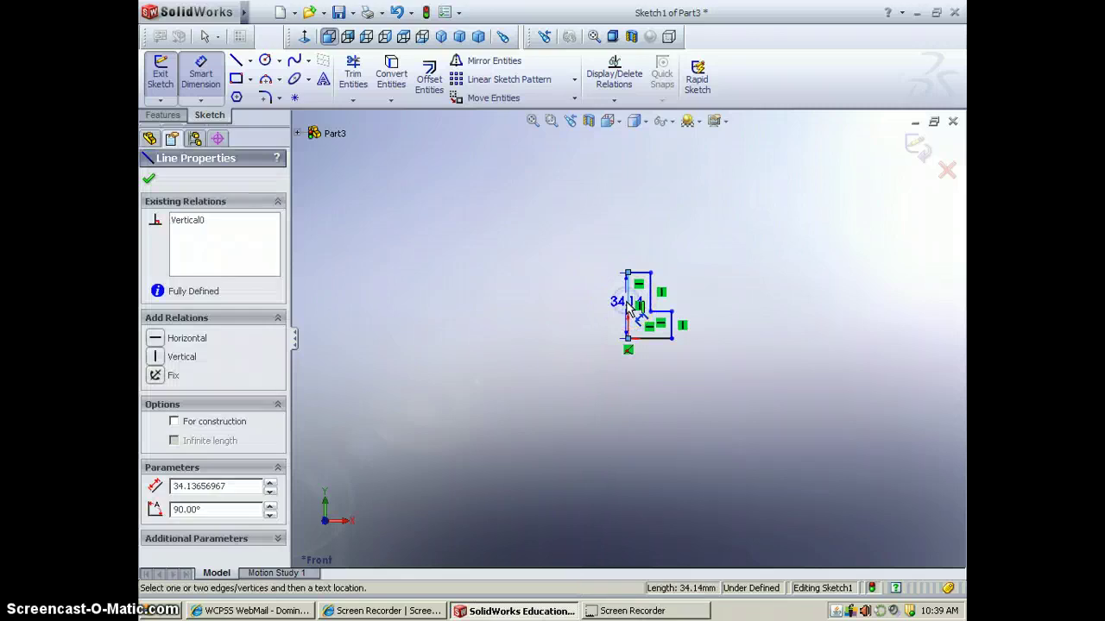
left_click_drag(628, 307, 586, 311)
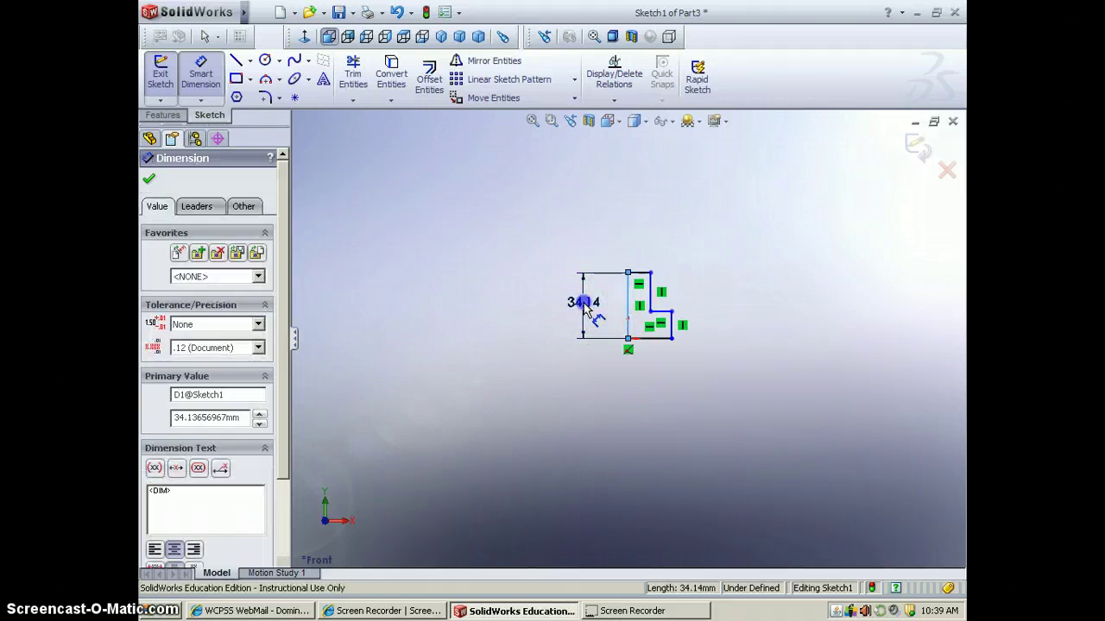
type("30")
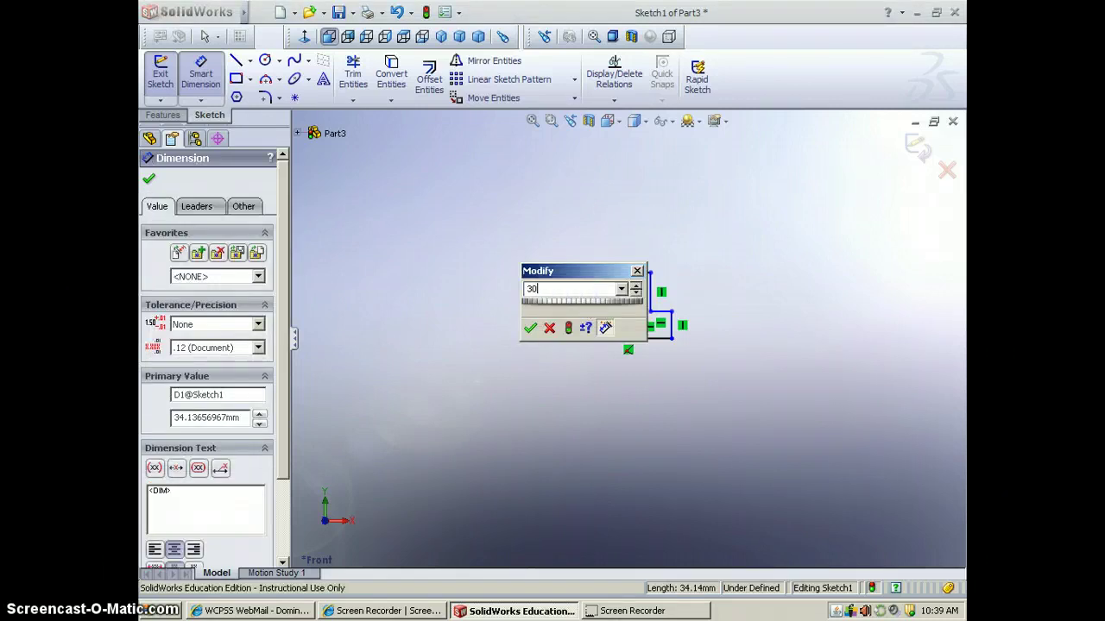
key("Return")
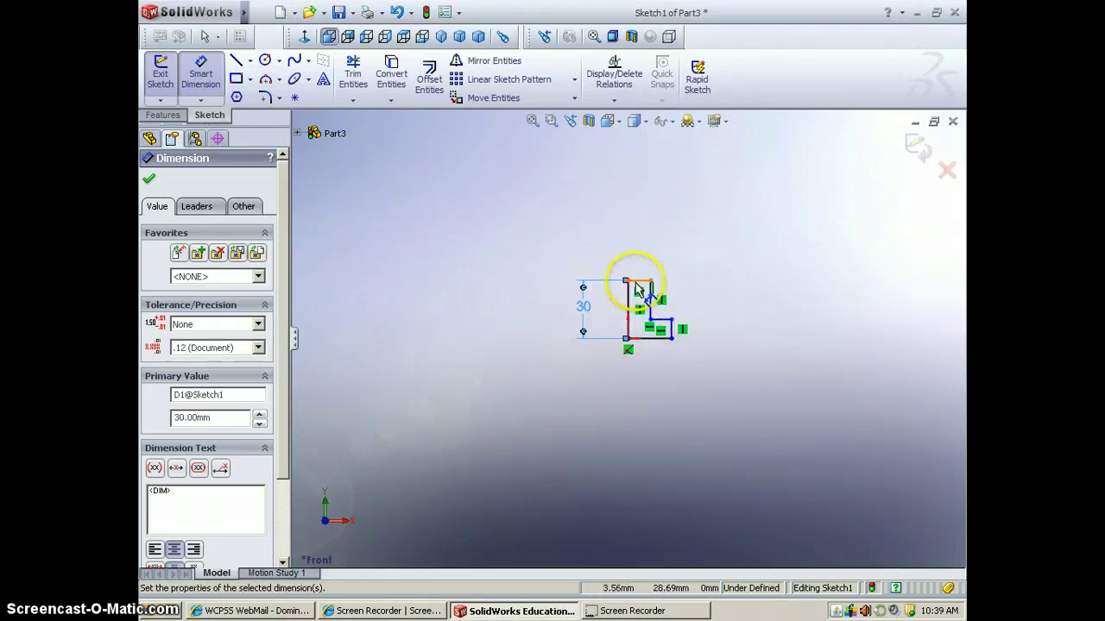
Dimension the bottom horizontal edge of the L-shaped profile and set it to 20 mm
left_click(652, 338)
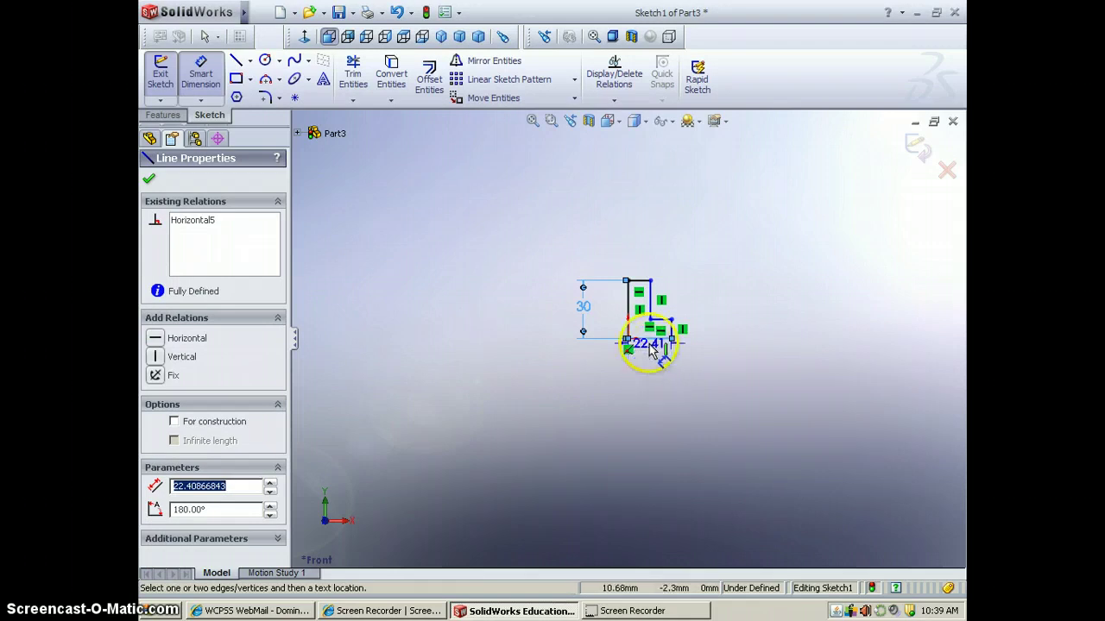
left_click(652, 388)
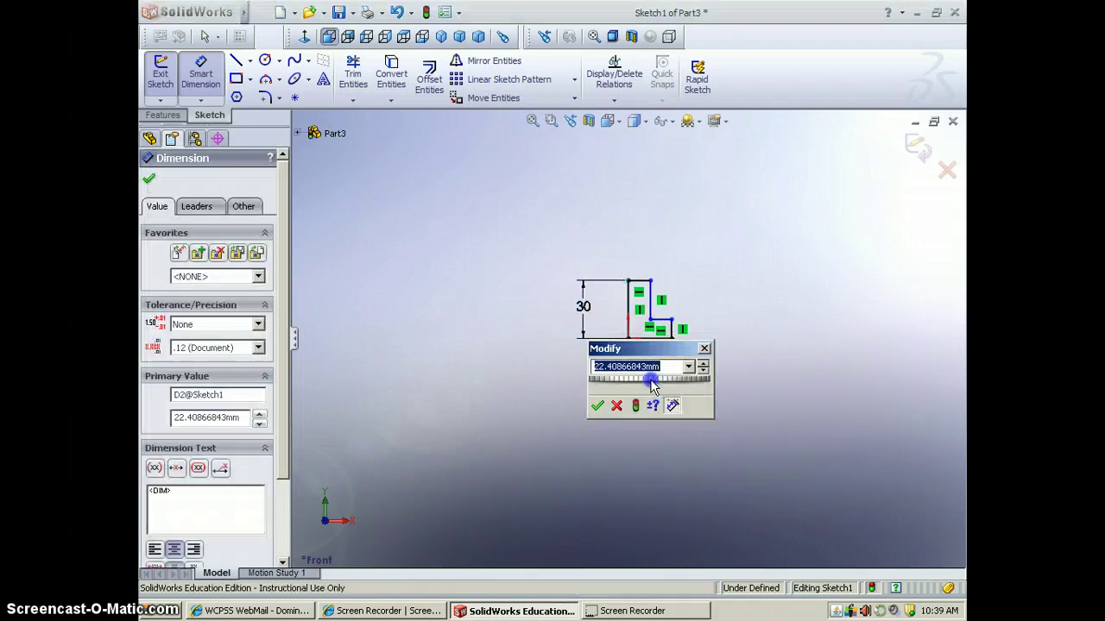
type("20")
key("Return")
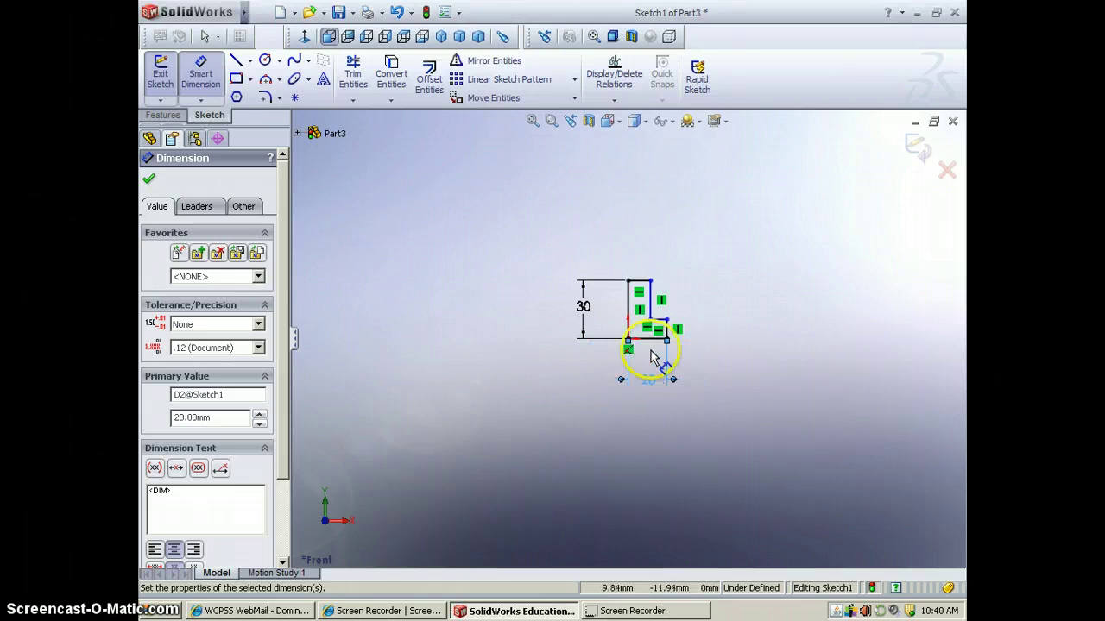
Dimension the top horizontal edge of the L-shaped profile and set it to 10 mm
left_click(641, 283)
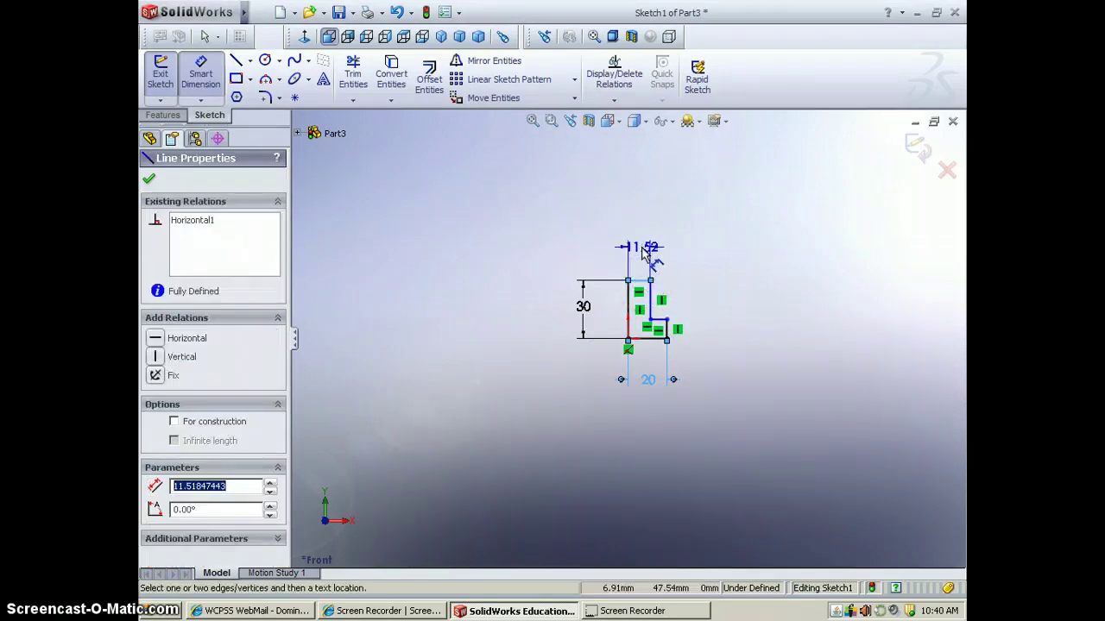
left_click(643, 250)
type("1")
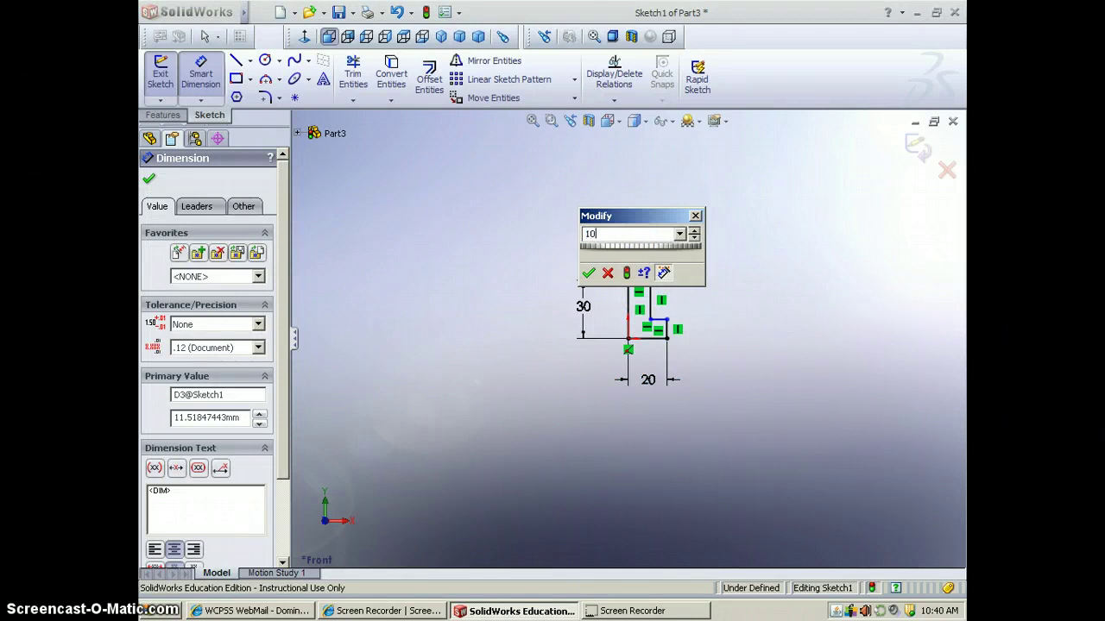
type("0")
key("Return")
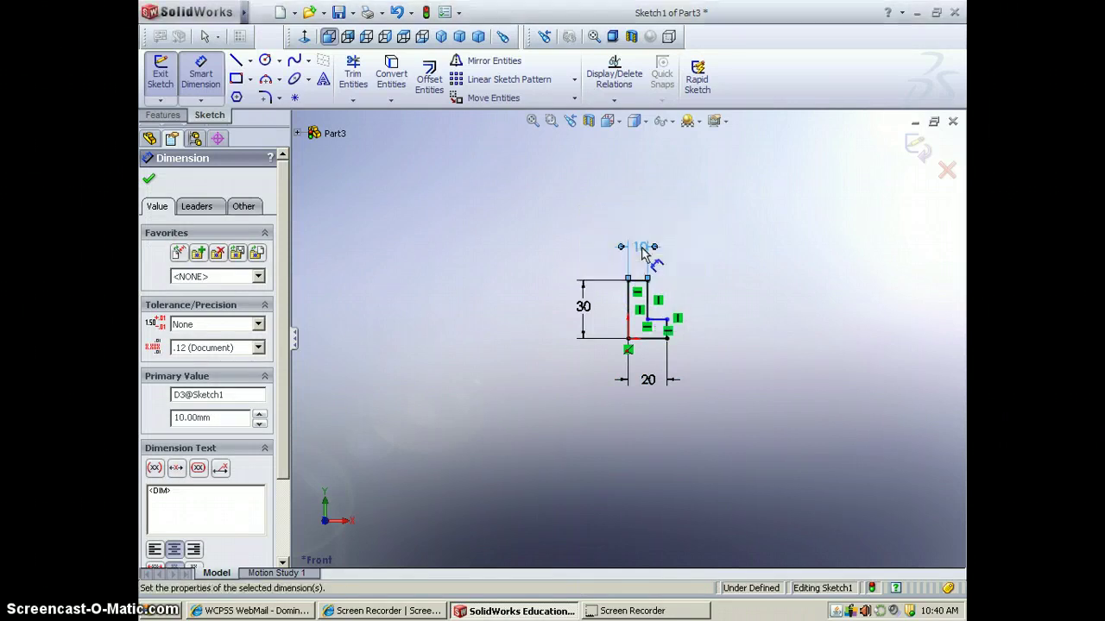
Dimension the inner vertical edge above the foot and set it to 20 mm
left_click(651, 298)
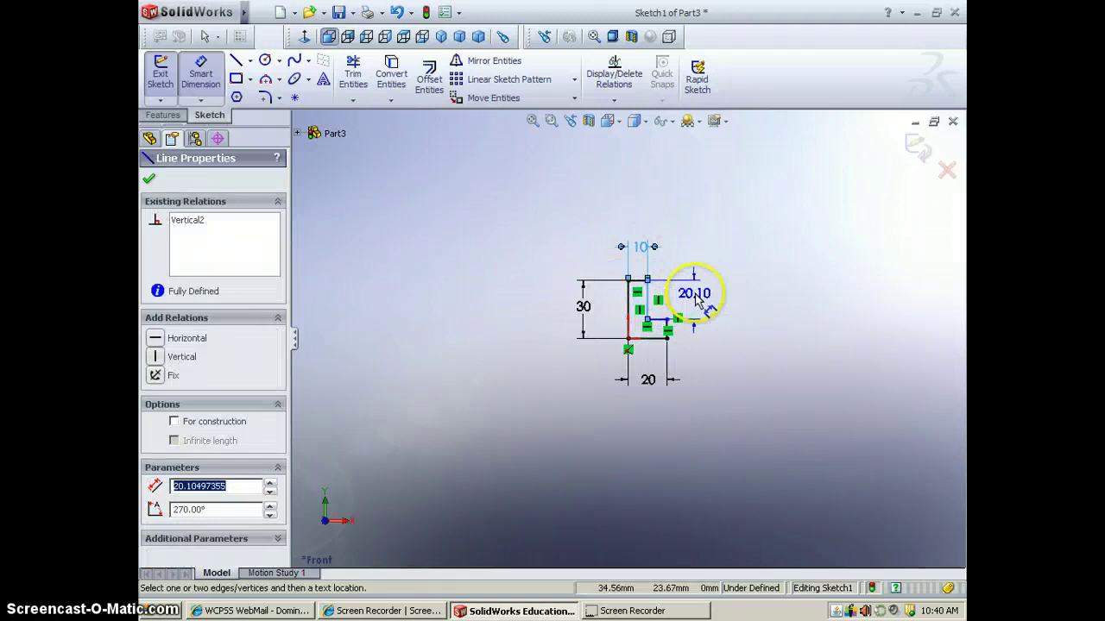
left_click(704, 300)
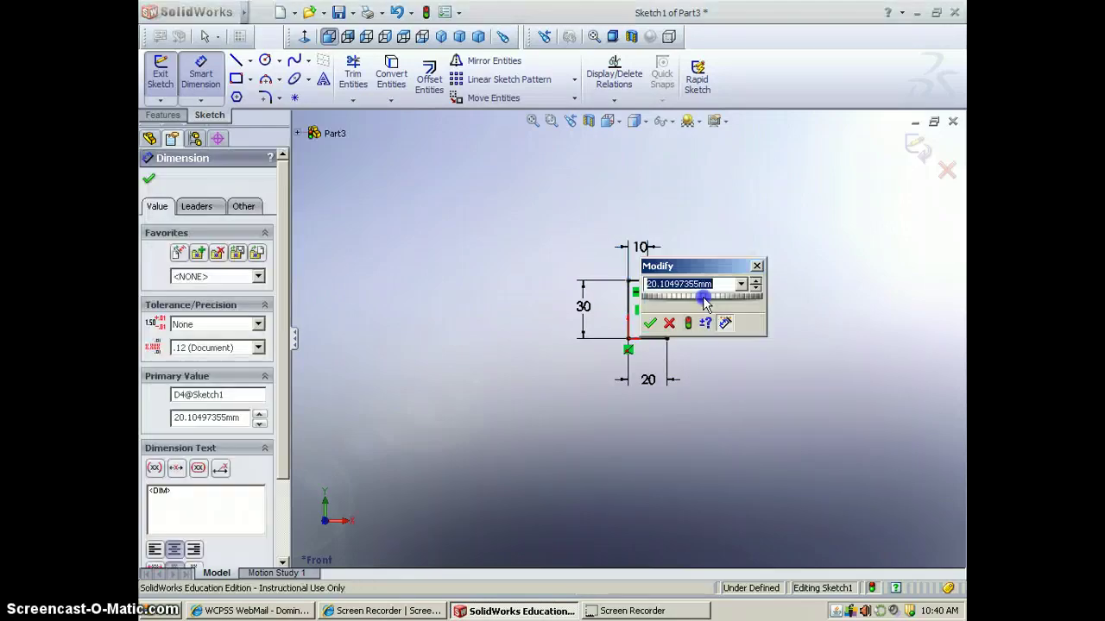
type("20")
key("Return")
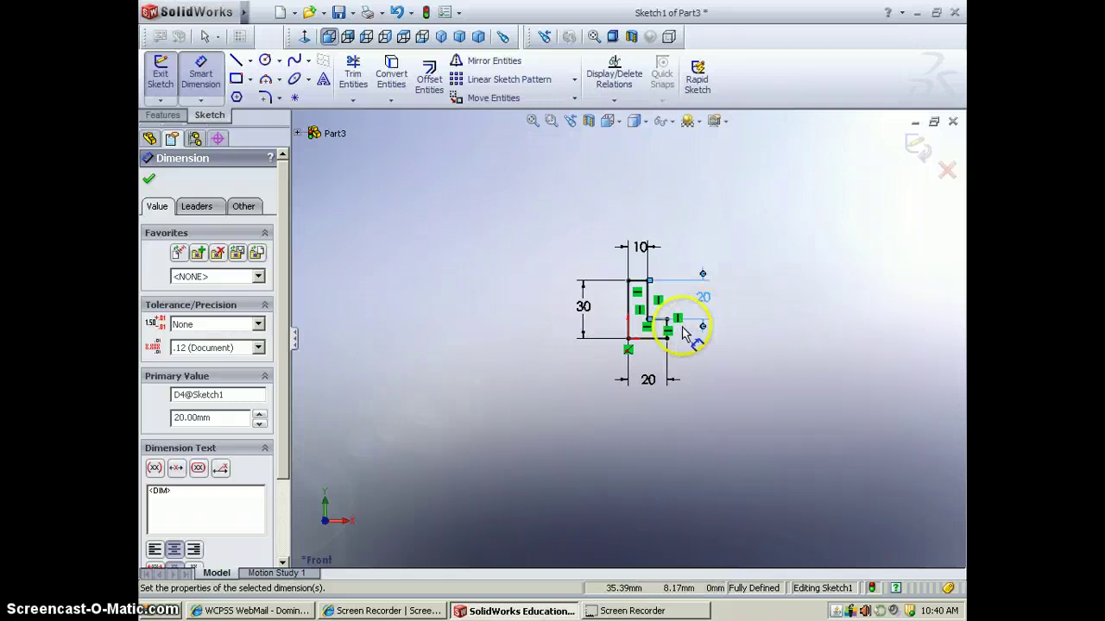
Try to add a further dimension to the short vertical edge at the end of the foot
scroll(661, 321, "down", 5)
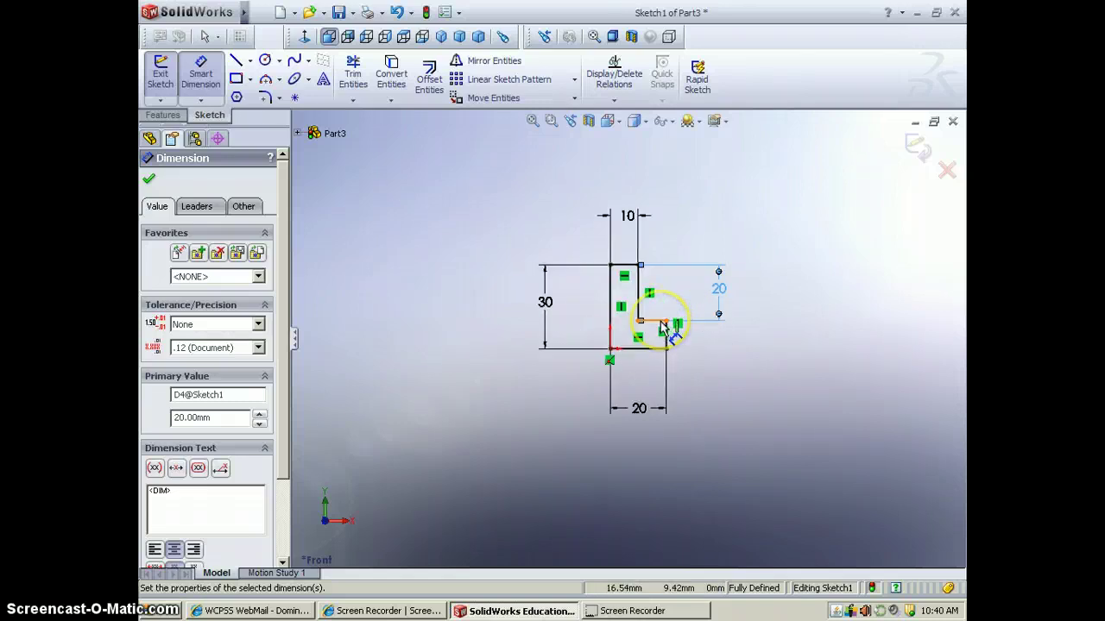
scroll(661, 326, "up", 2)
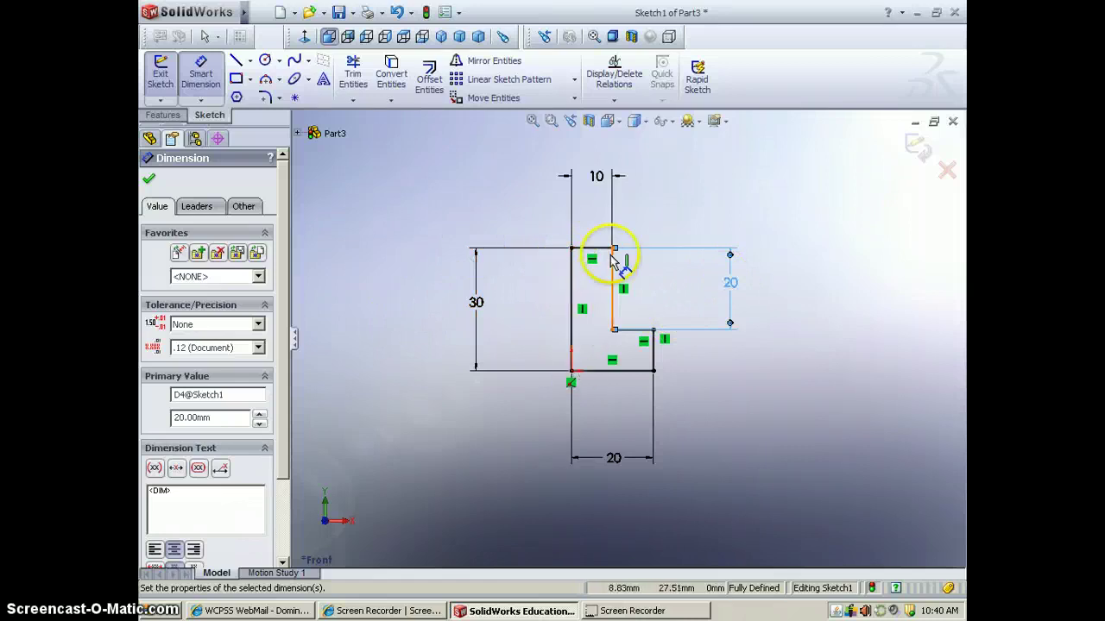
left_click(654, 354)
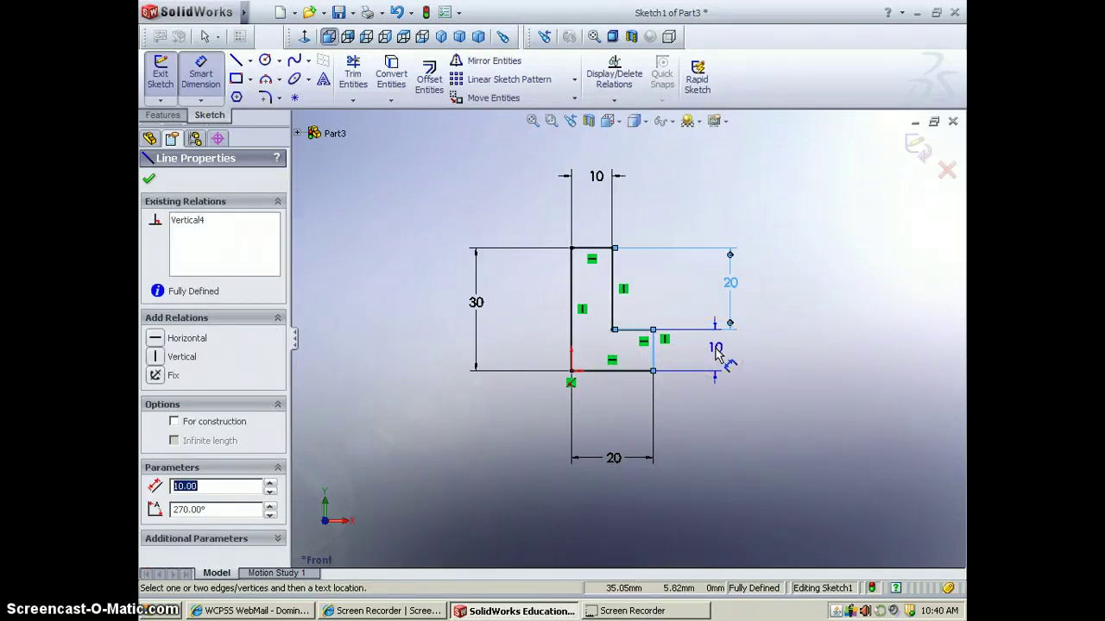
left_click(715, 349)
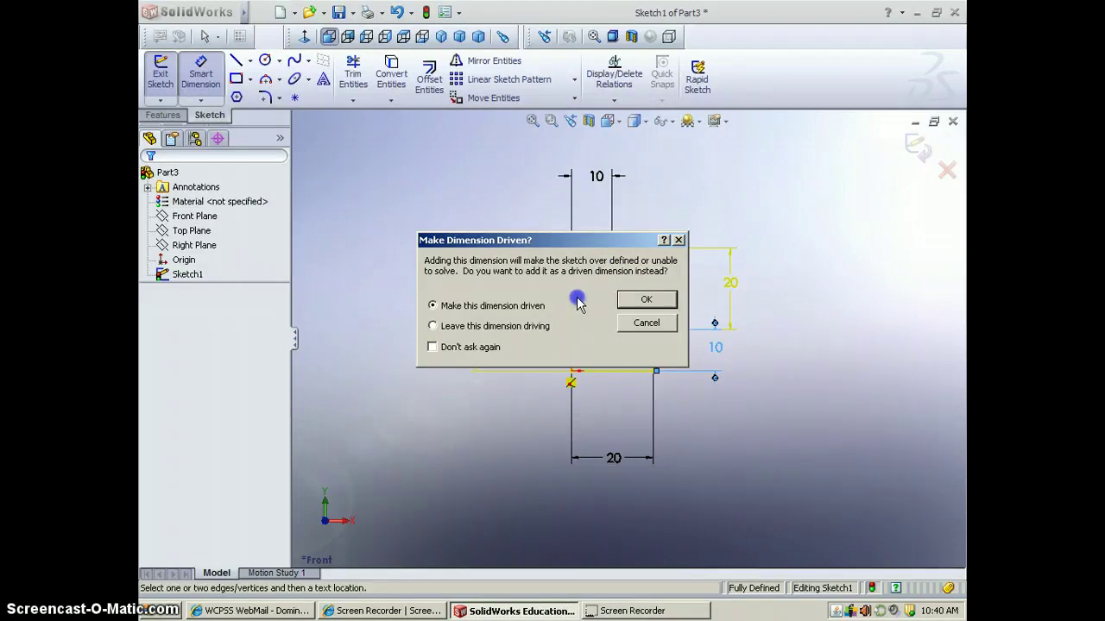
left_click(646, 323)
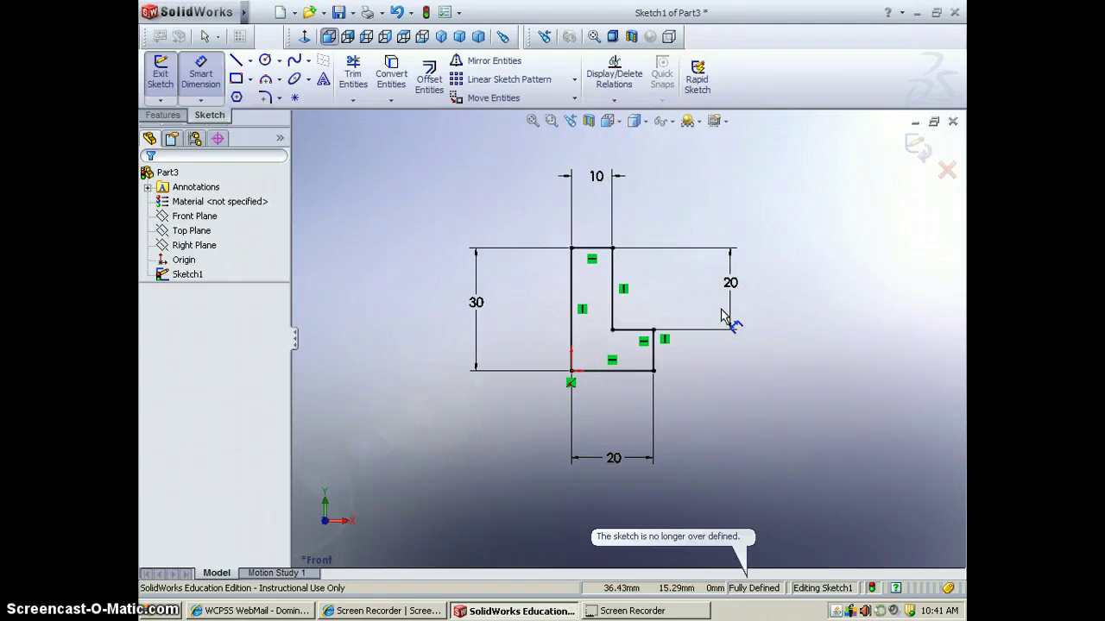
Delete the 20 mm dimension of the inner vertical edge above the foot
left_click(732, 275)
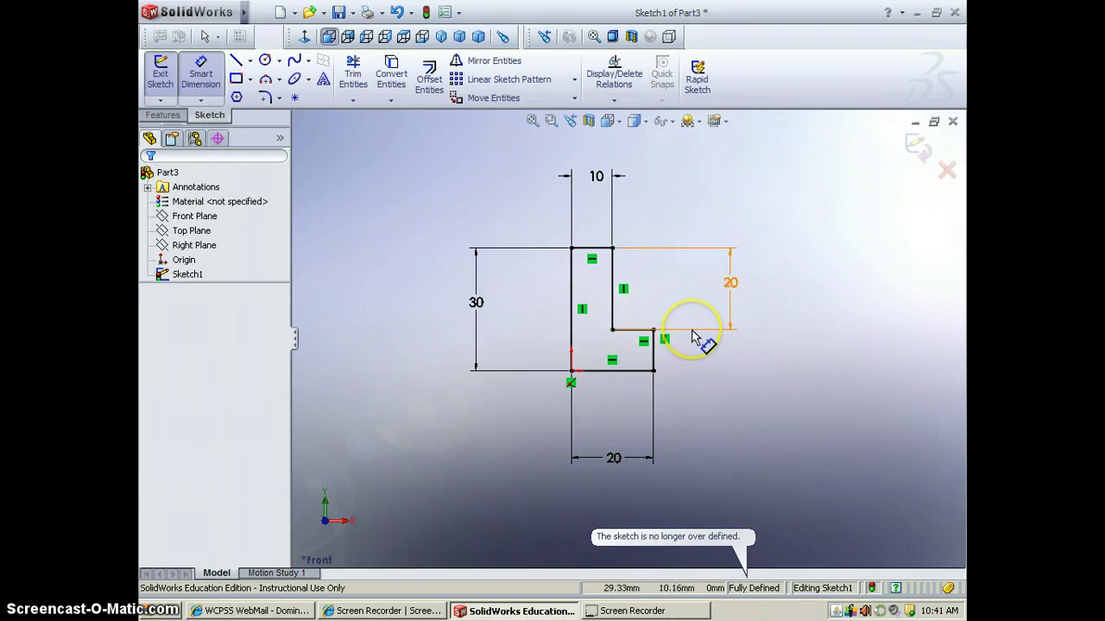
left_click(715, 322)
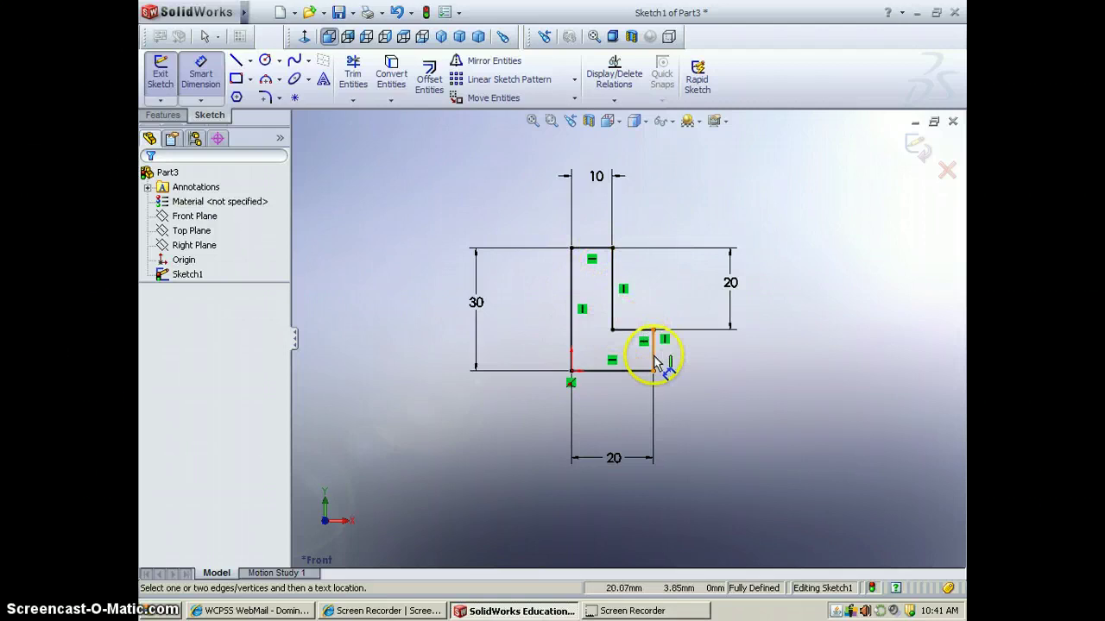
left_click(205, 38)
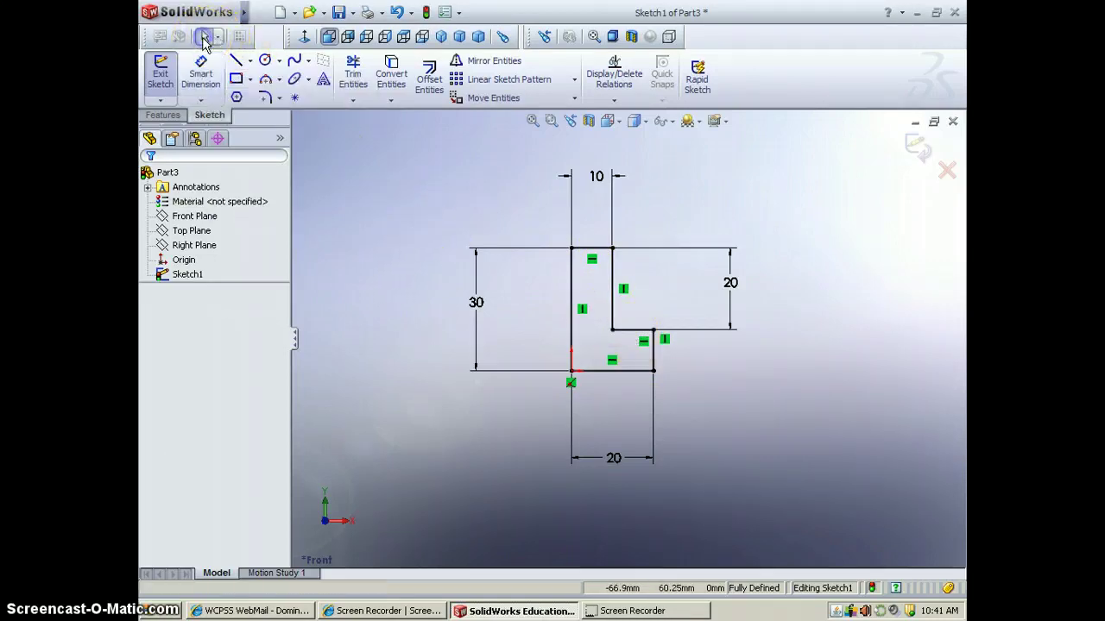
left_click(729, 285)
key("Delete")
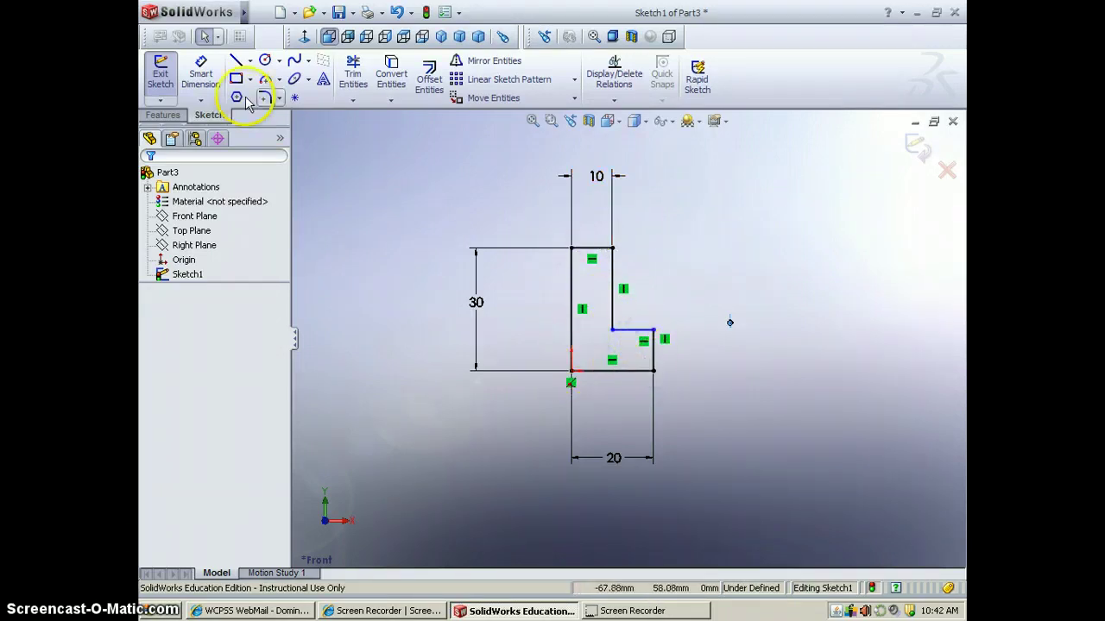
Dimension the short vertical edge at the end of the foot at 10 mm
left_click(199, 69)
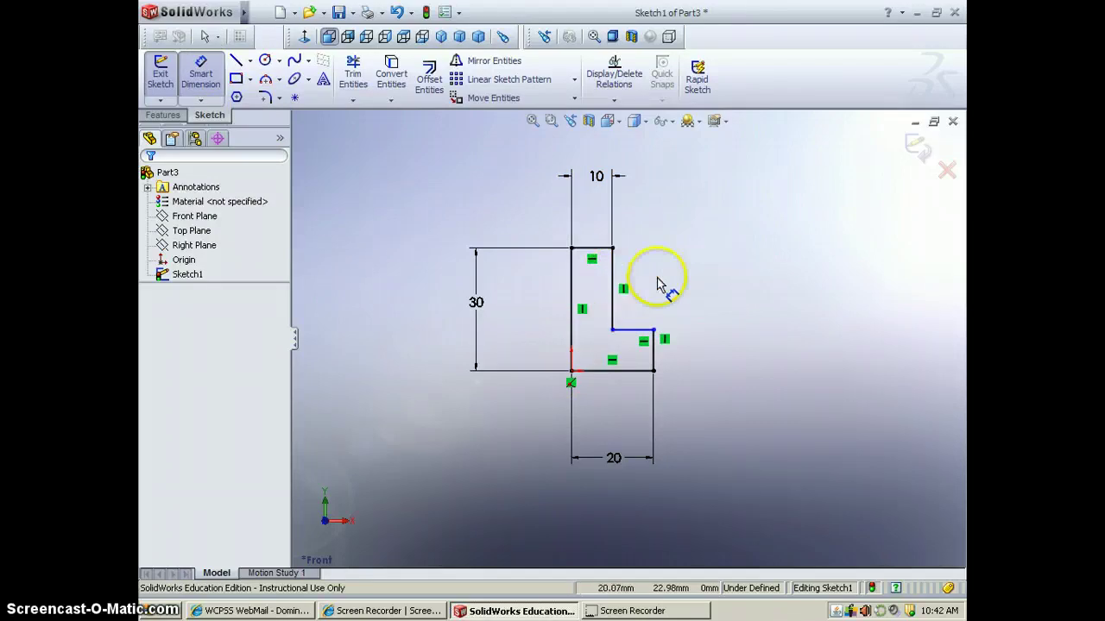
left_click(653, 352)
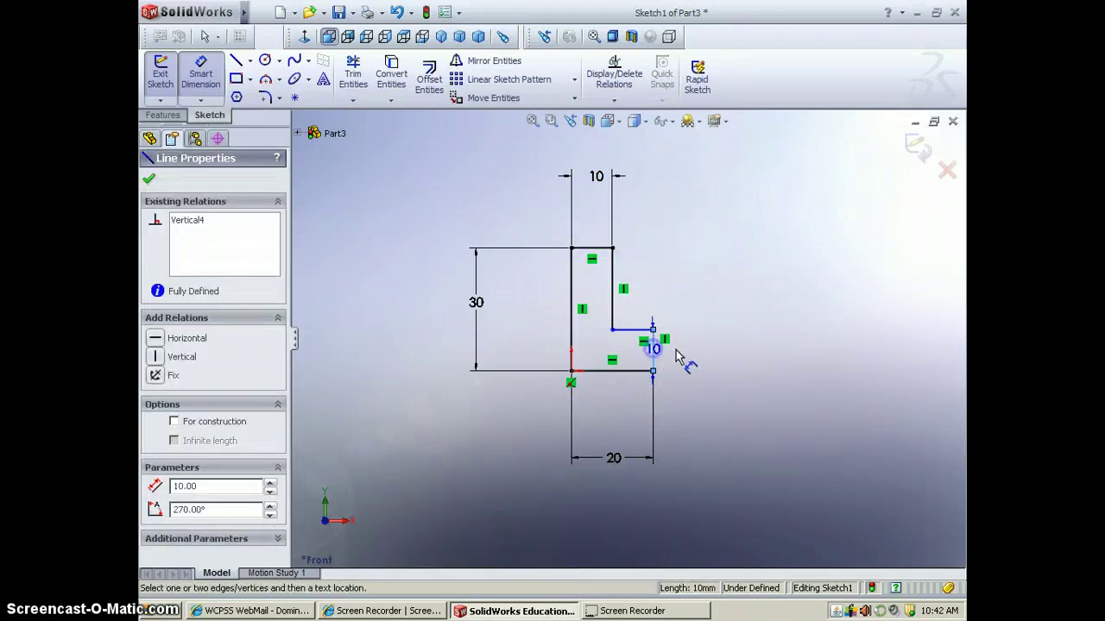
left_click(712, 352)
left_click(659, 373)
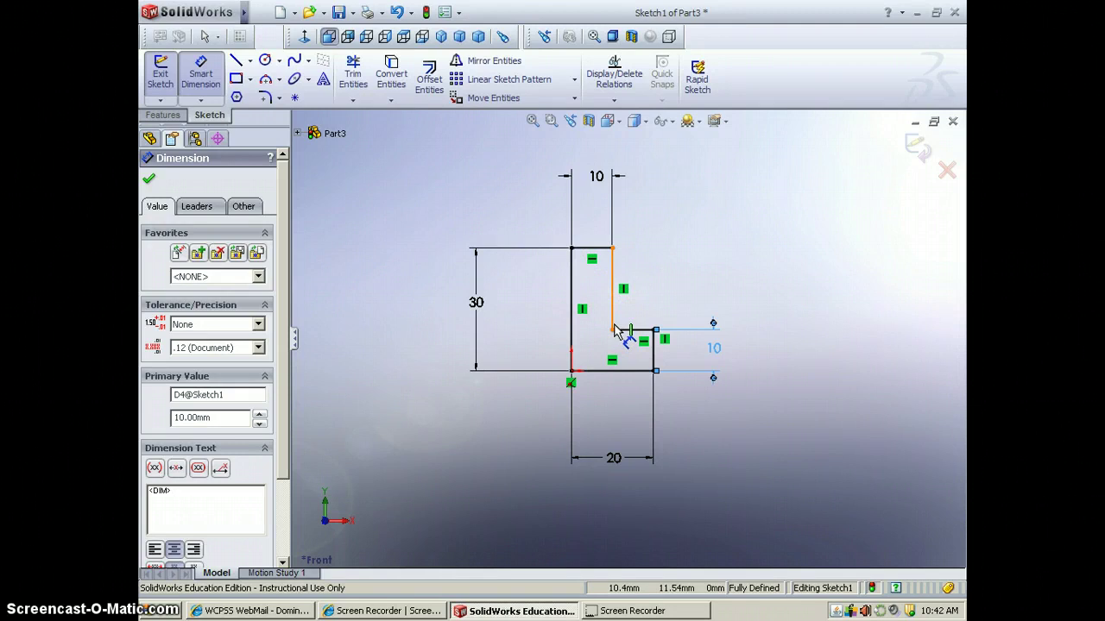
Extrude the L-shaped profile as a blind boss 10 mm deep from the sketch plane
left_click(164, 115)
left_click(161, 70)
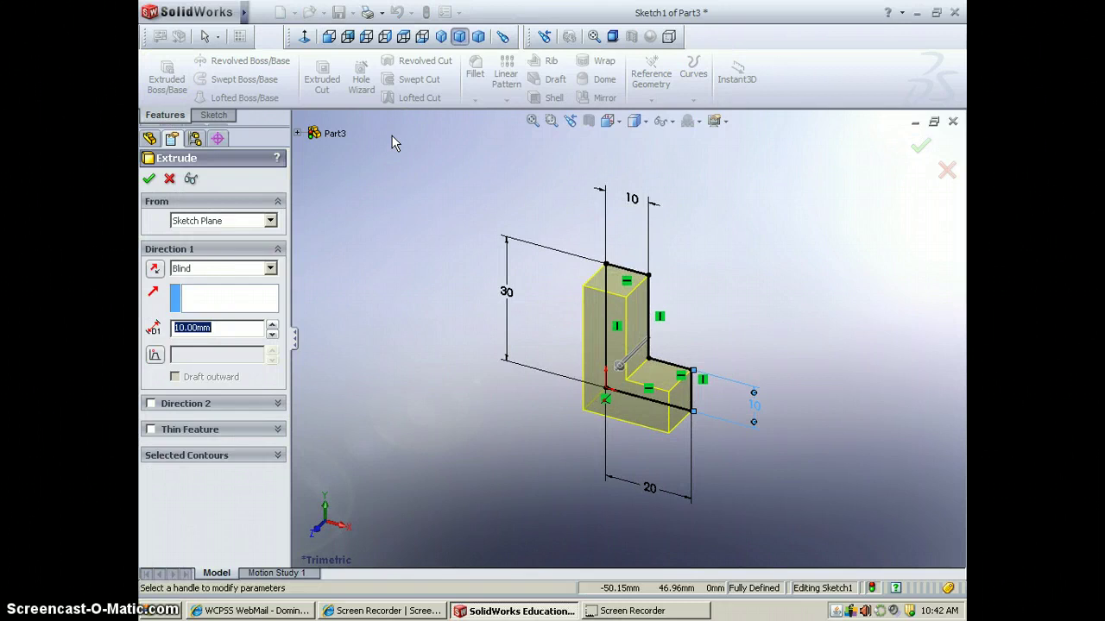
mouse_move(621, 366)
left_mouse_down()
mouse_move(542, 443)
mouse_move(605, 366)
mouse_move(555, 449)
mouse_move(585, 418)
mouse_move(582, 394)
mouse_move(598, 390)
left_mouse_up()
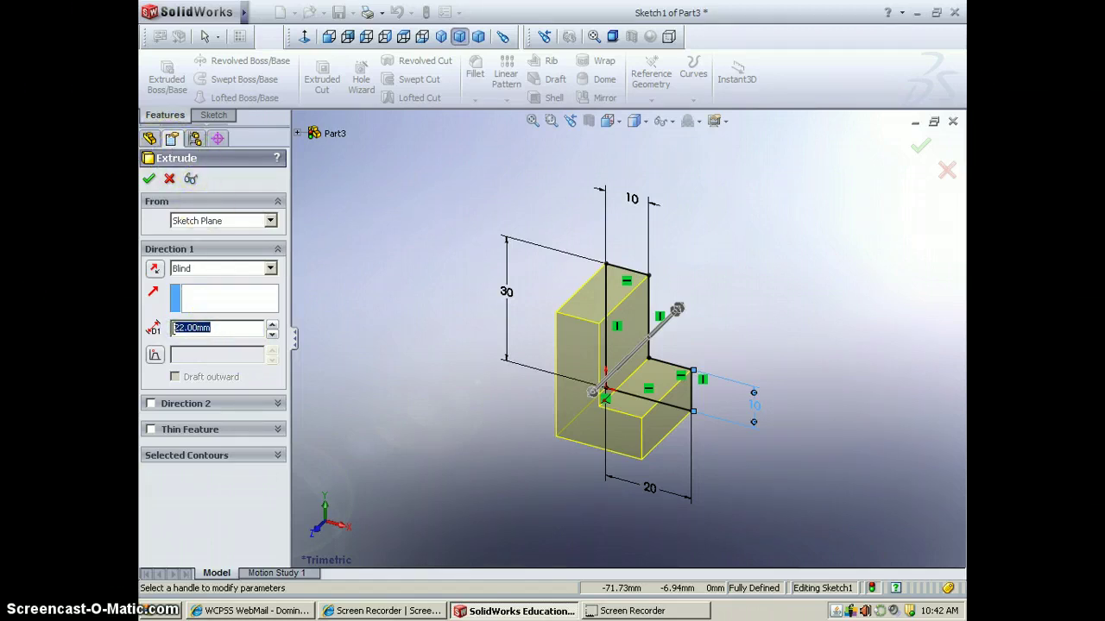
left_click(149, 179)
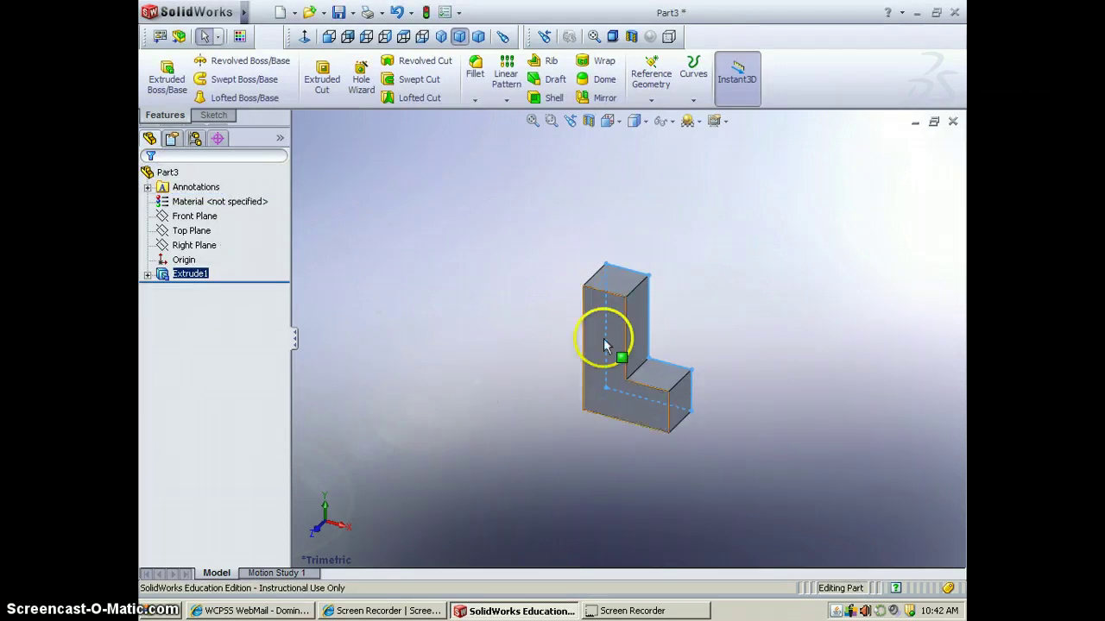
mouse_move(648, 302)
middle_mouse_down()
mouse_move(695, 271)
mouse_move(656, 257)
mouse_move(584, 314)
mouse_move(561, 354)
mouse_move(606, 320)
mouse_move(710, 311)
mouse_move(681, 227)
mouse_move(573, 283)
middle_mouse_up()
left_click(560, 350)
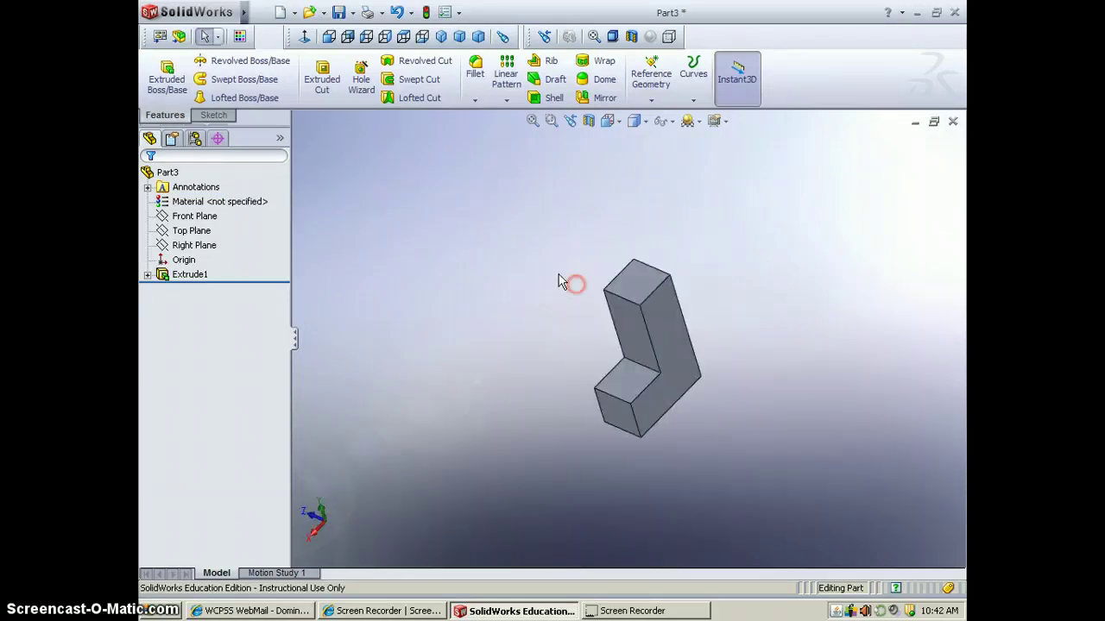
Create another new part and start a line sketch on its Front Plane, seen in the front view
left_click(279, 12)
left_click(527, 390)
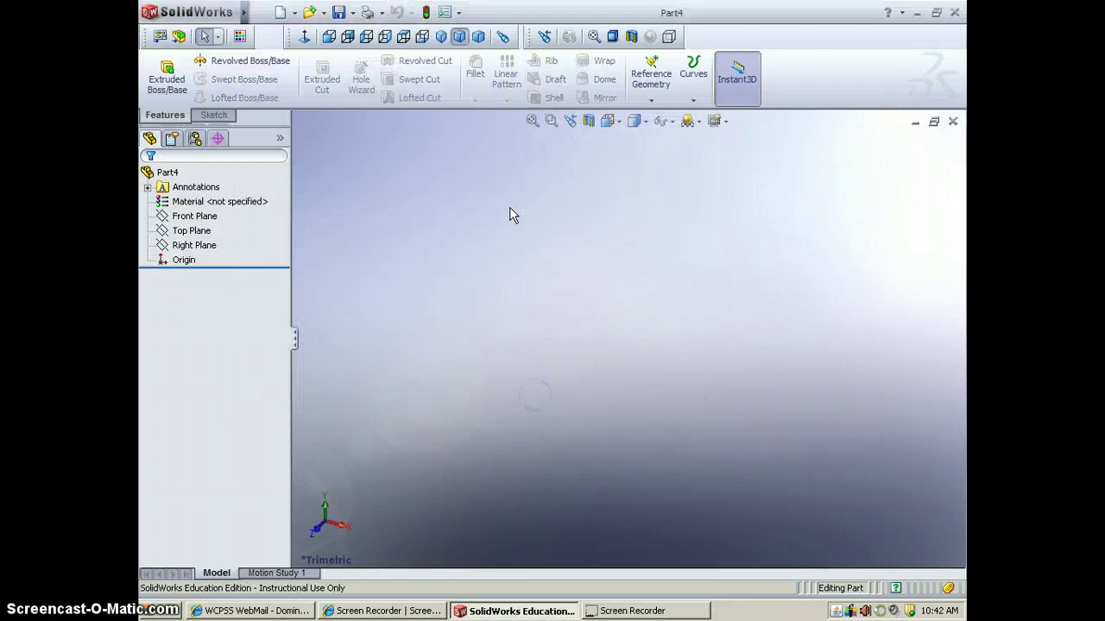
left_click(221, 117)
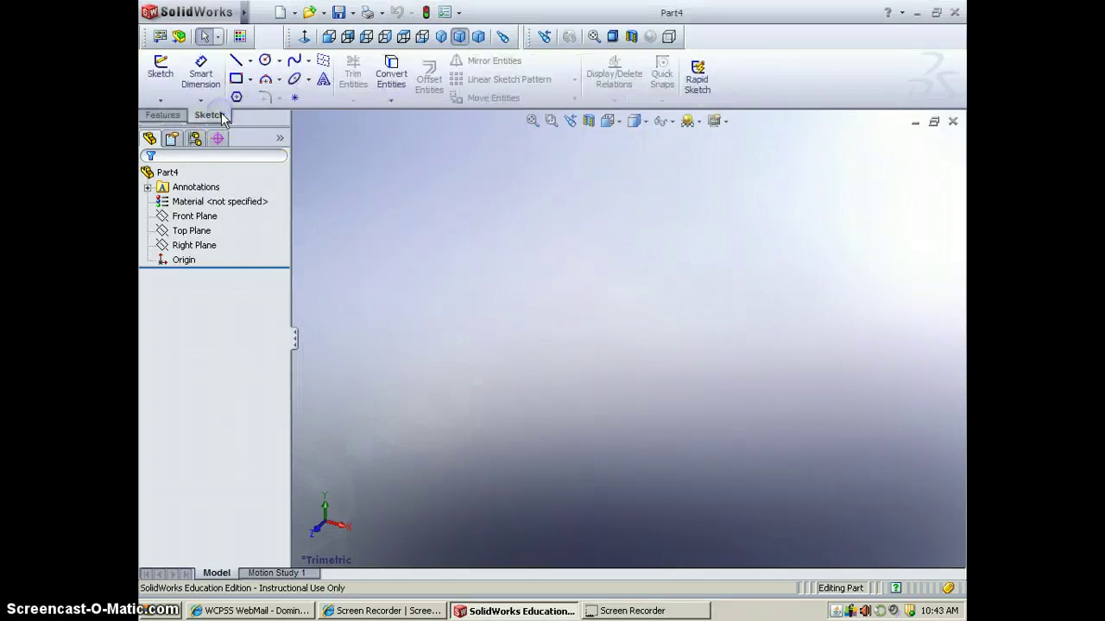
left_click(235, 63)
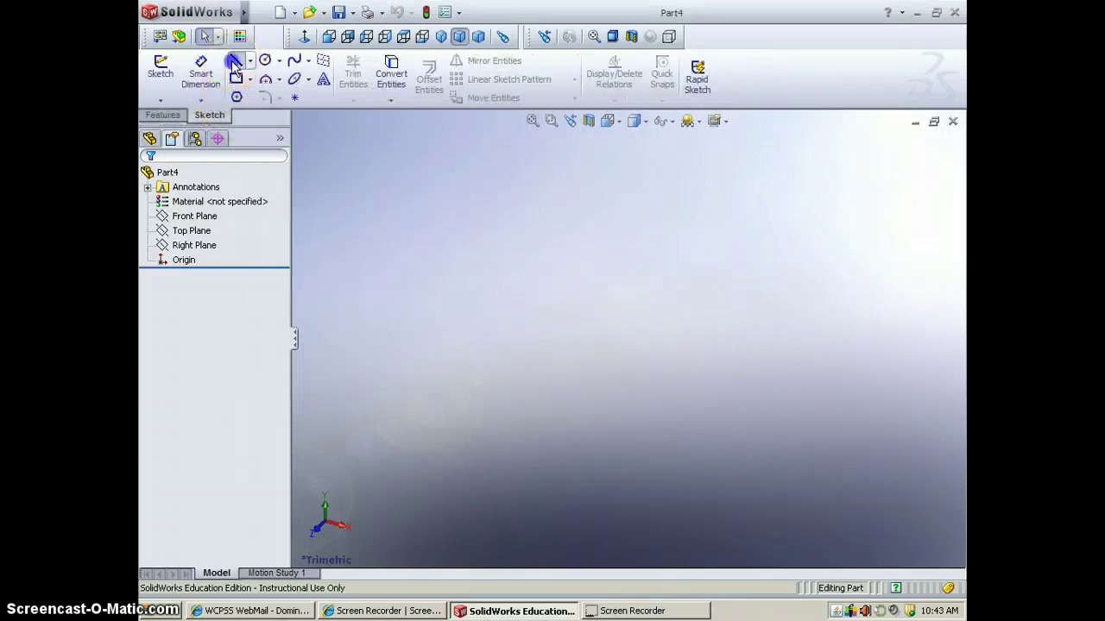
left_click(524, 226)
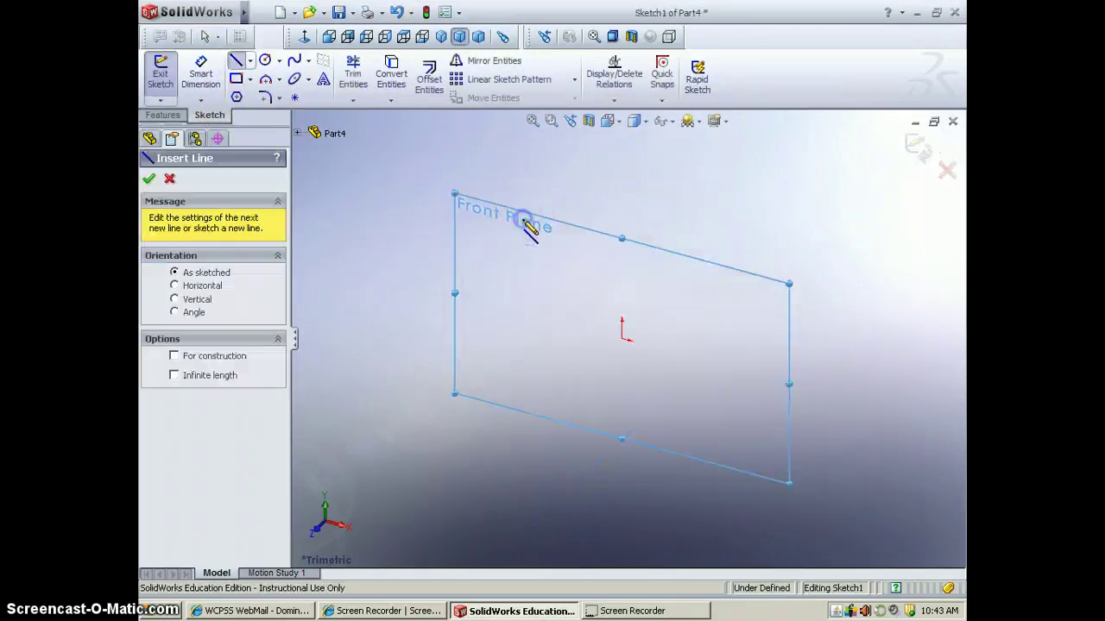
left_click(328, 37)
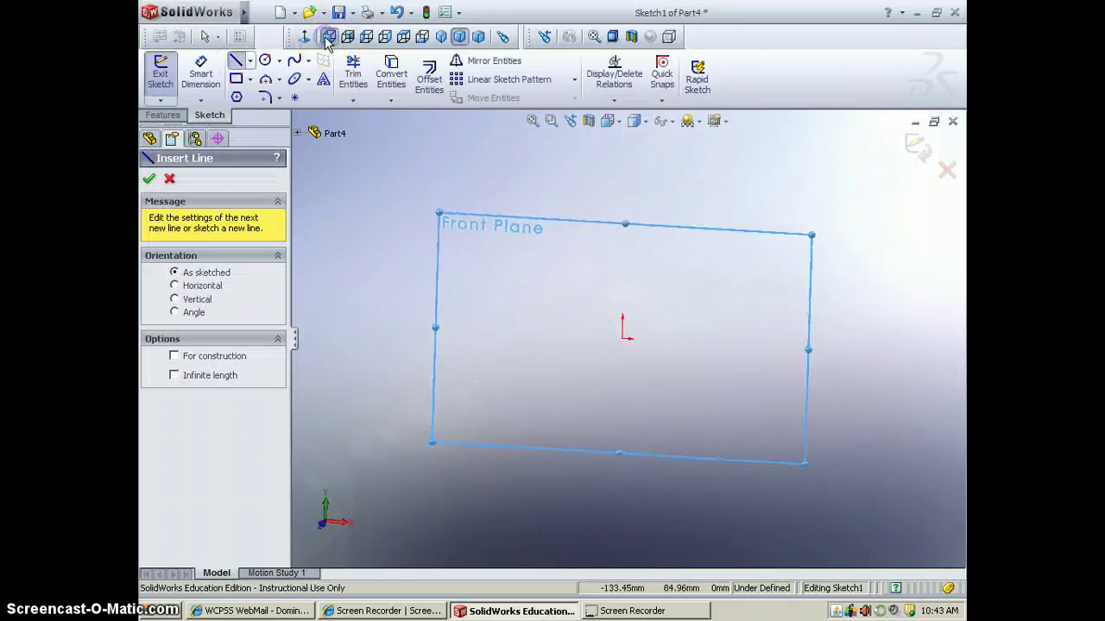
Sketch a horizontal line about 53 mm long from the origin as the profile's bottom edge
left_click(627, 339)
left_click_drag(634, 339, 669, 338)
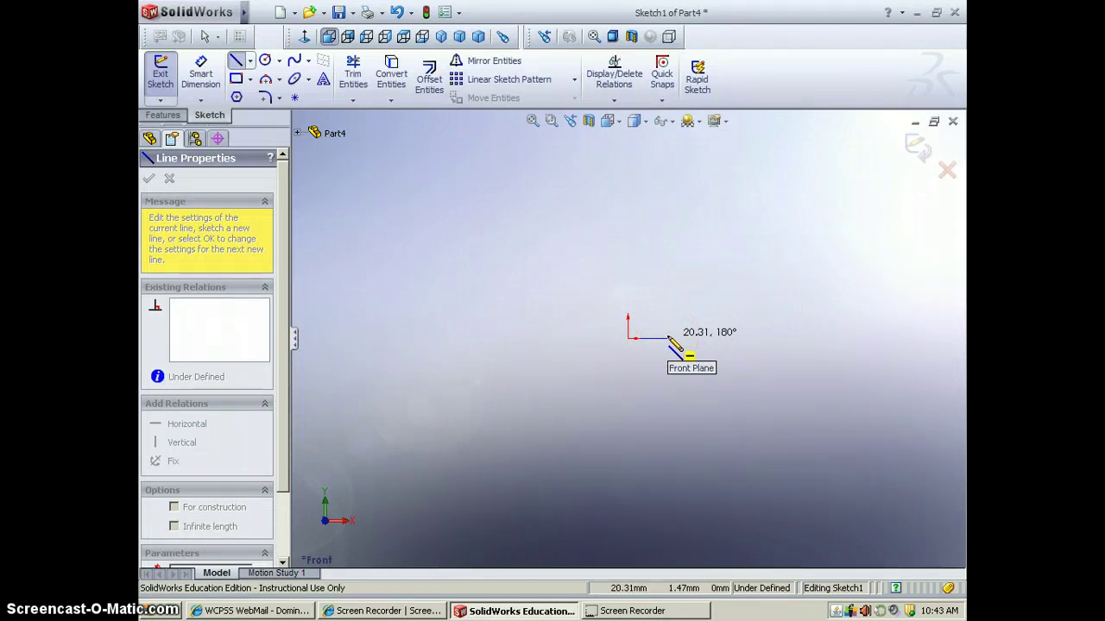
left_click_drag(669, 339, 731, 338)
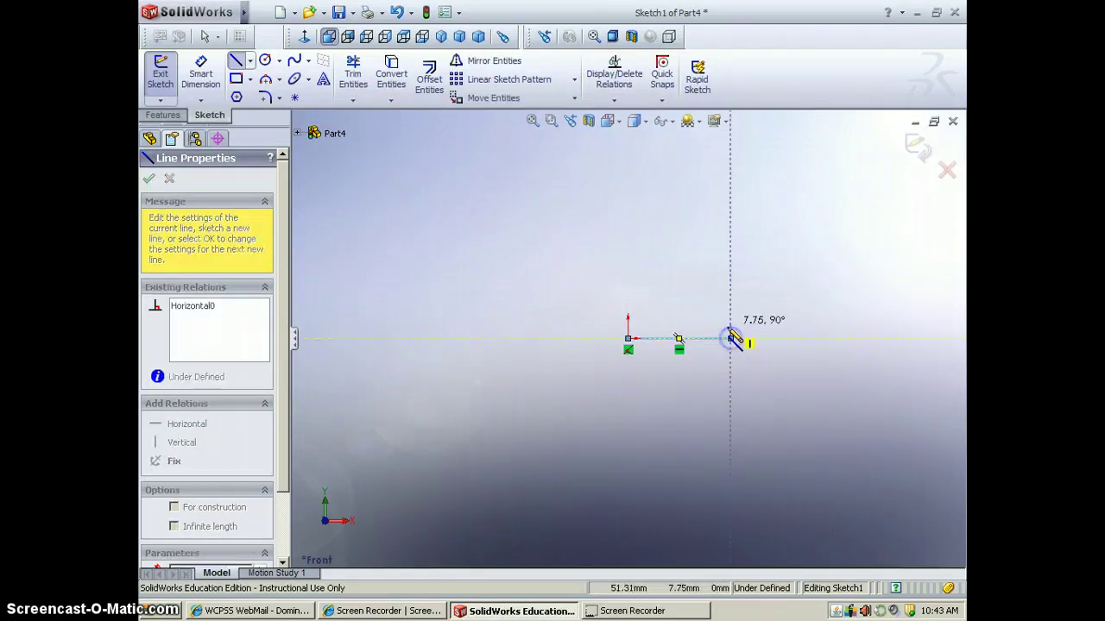
left_click(730, 338)
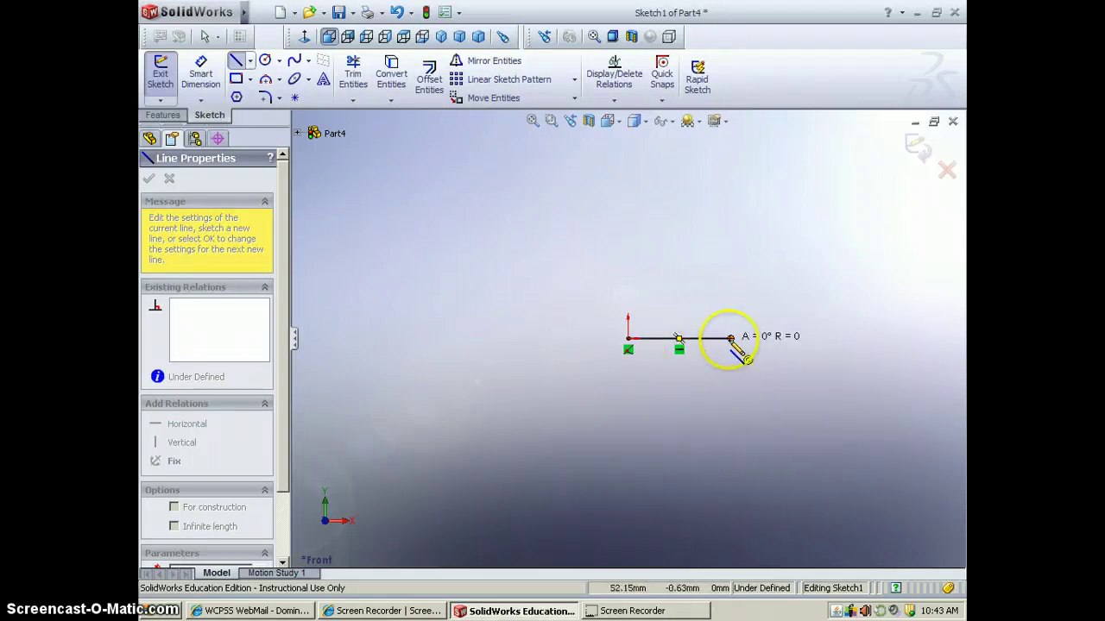
left_click(730, 317)
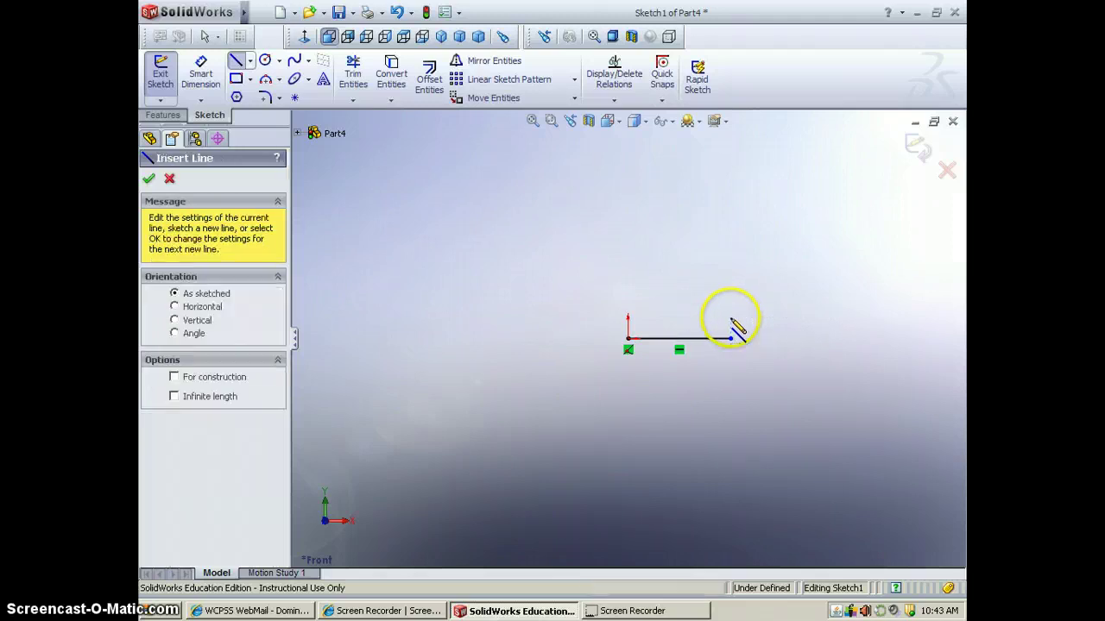
Sketch the notch above the bottom edge, about 20 mm deep and 22 mm high, ending with a vertical edge about 11 mm long
left_click(731, 318)
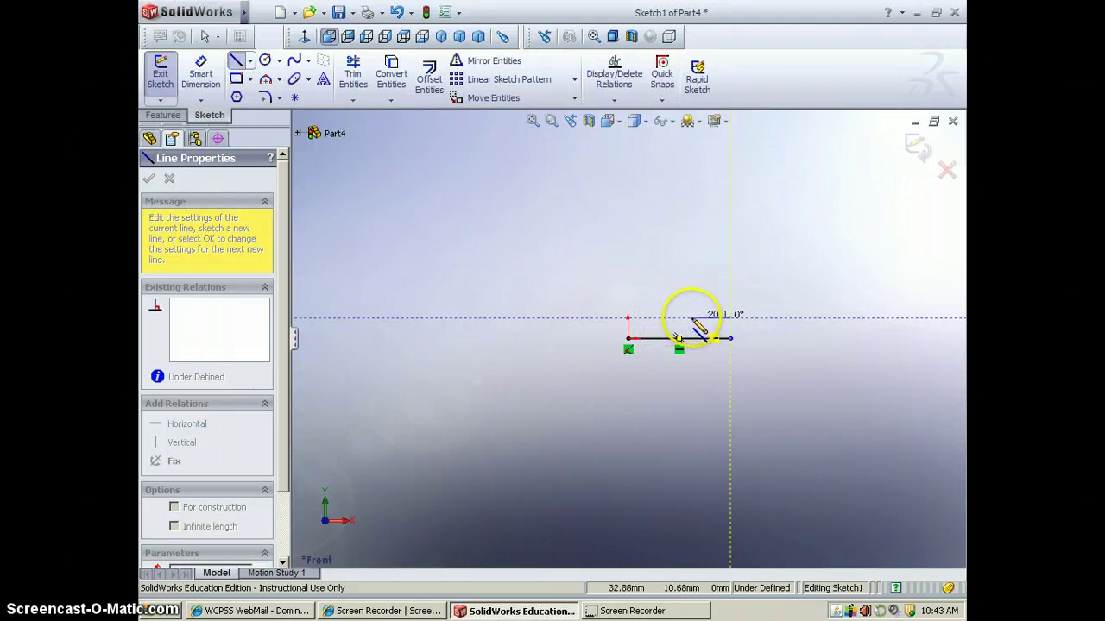
left_click(691, 319)
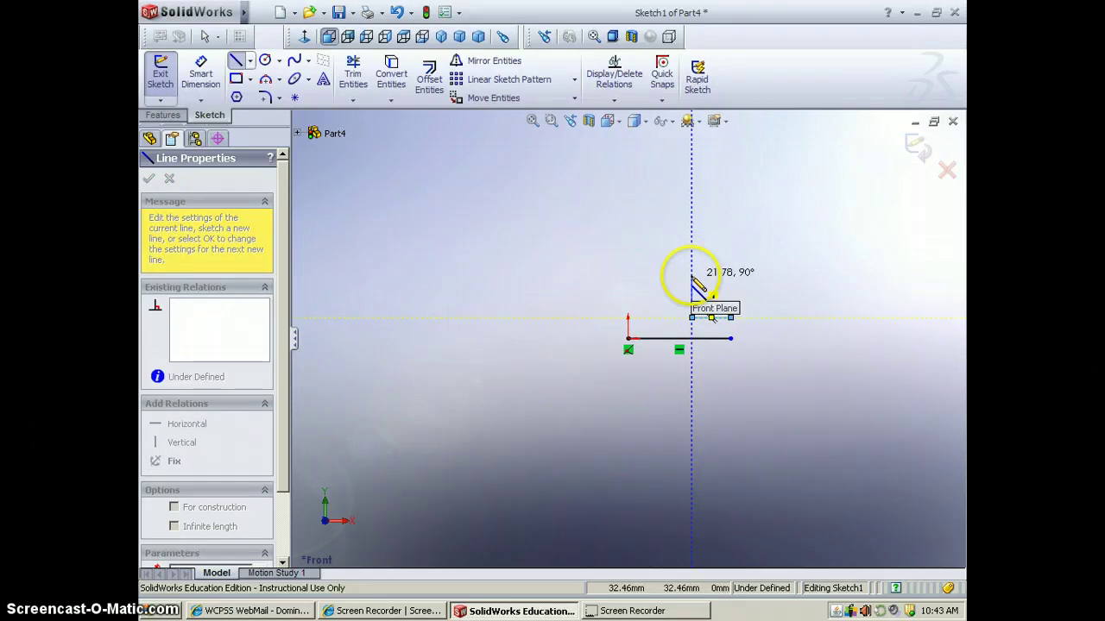
left_click(691, 276)
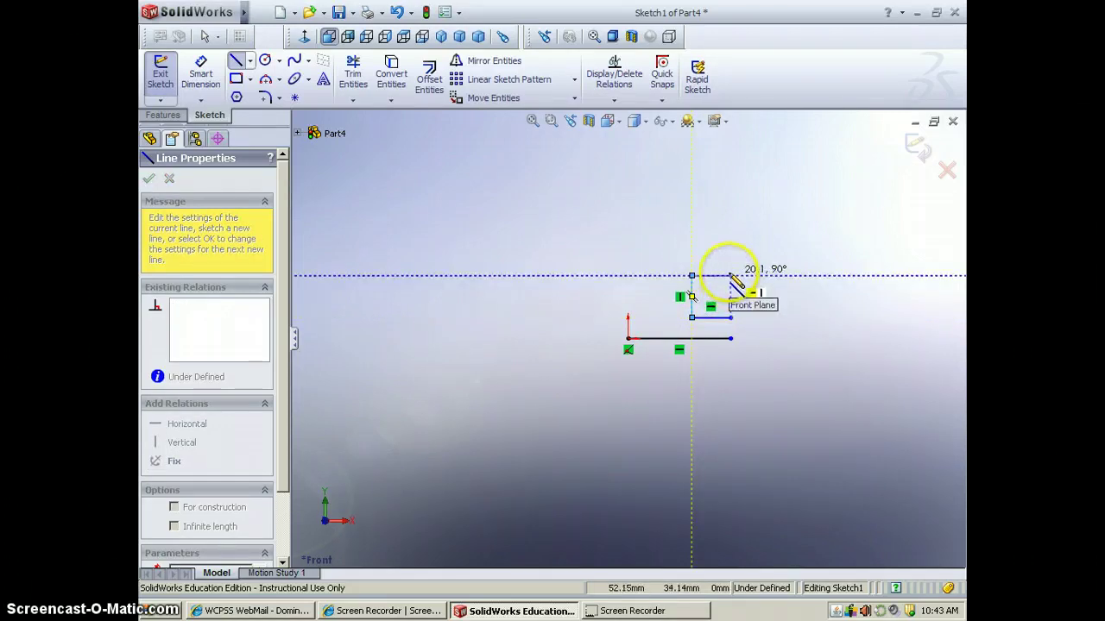
left_click(731, 276)
left_click(730, 256)
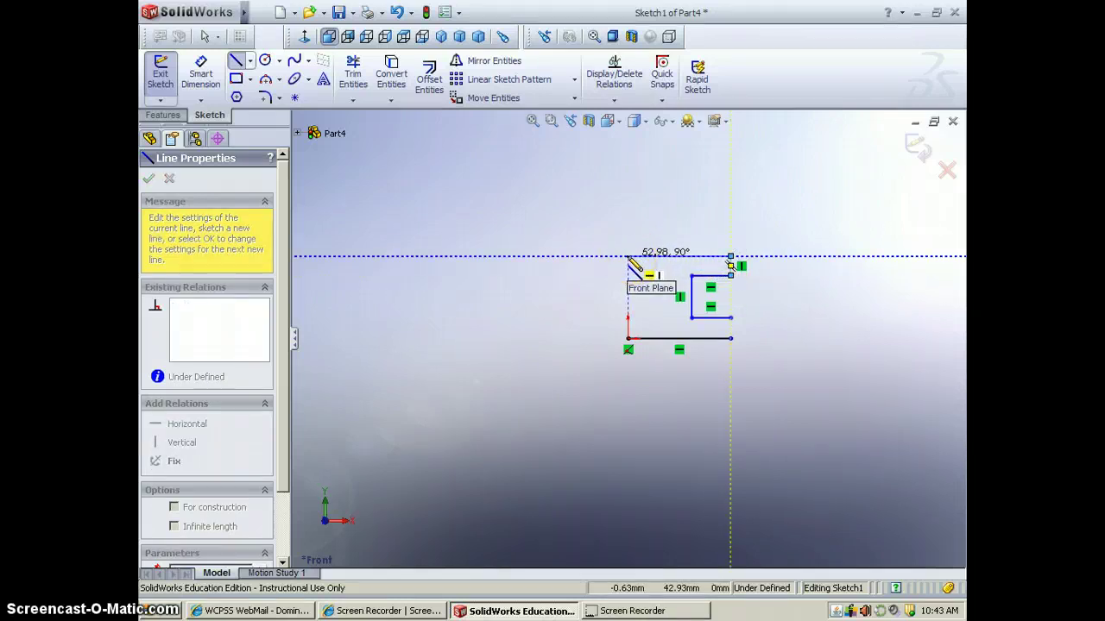
Close the C-shaped profile with the top edge, the outer vertical edge down to the origin and the lower arm's end edge
left_click_drag(628, 258, 628, 338)
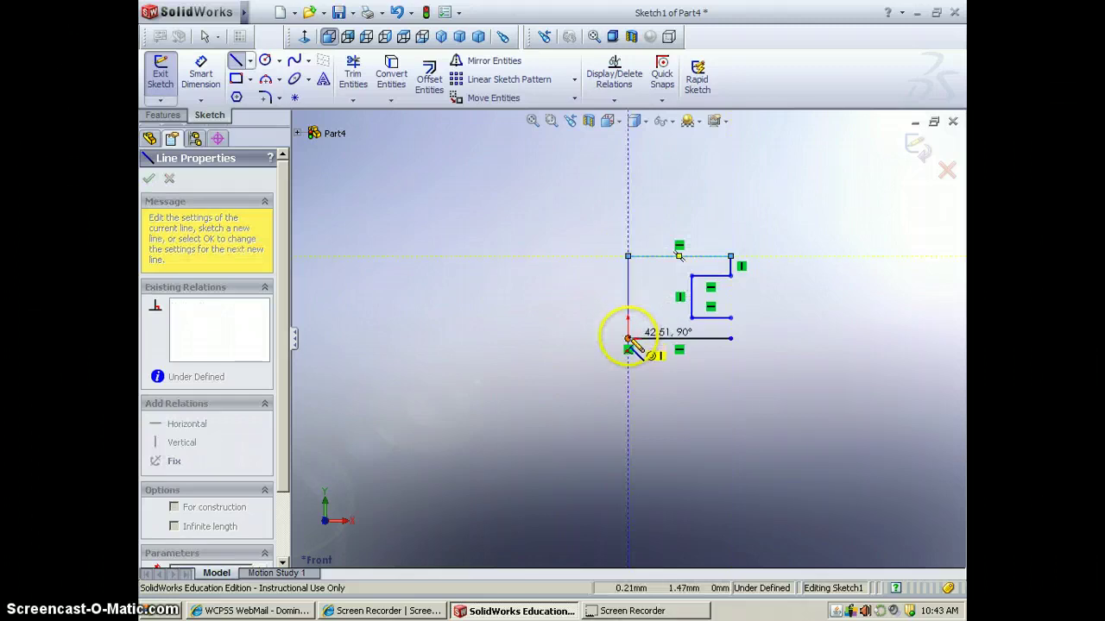
left_click(627, 339)
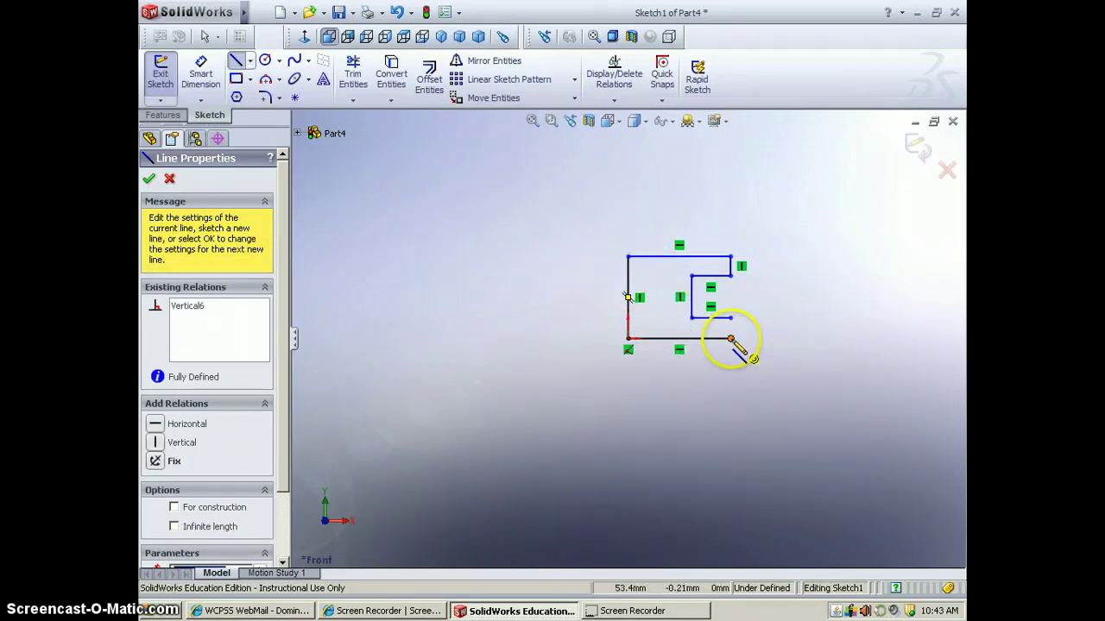
left_click_drag(732, 340, 731, 317)
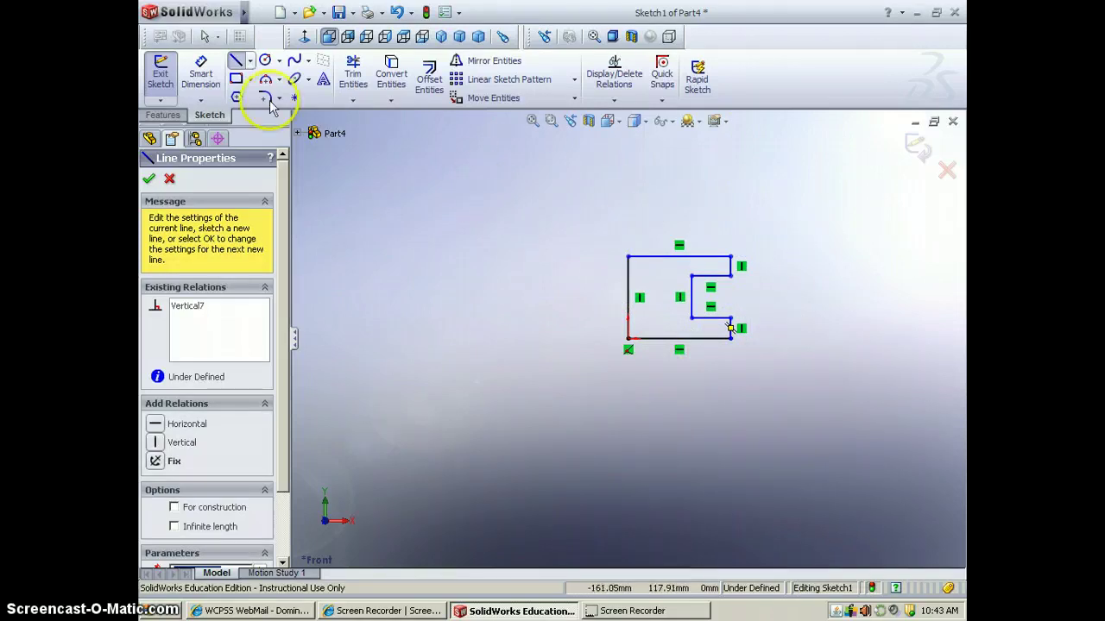
Dimension the profile's bottom edge at 30 mm
left_click(201, 73)
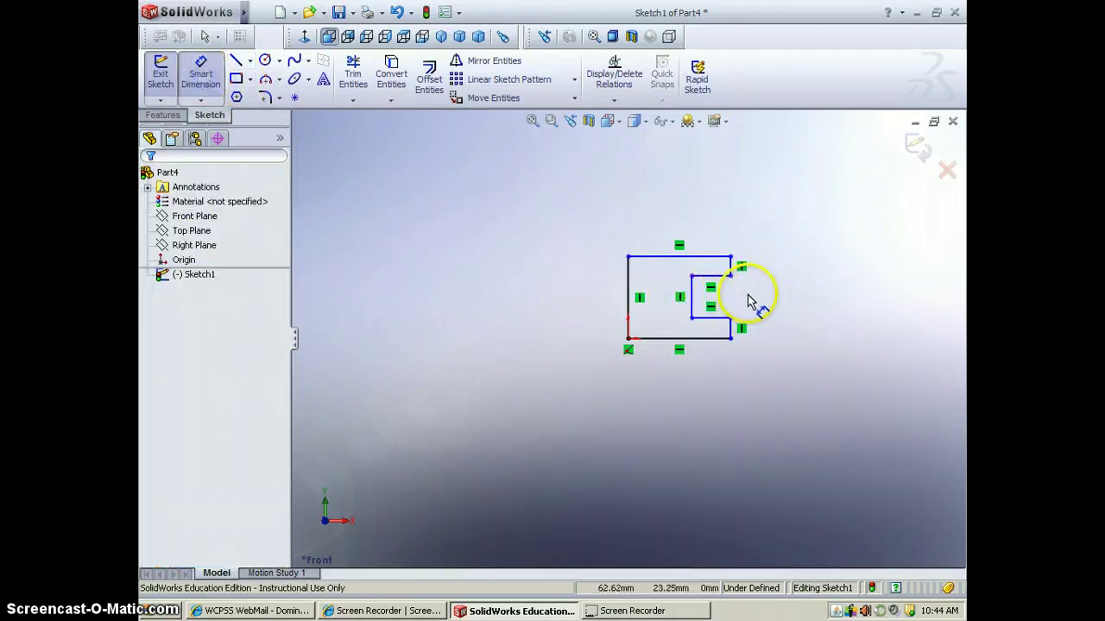
left_click(205, 36)
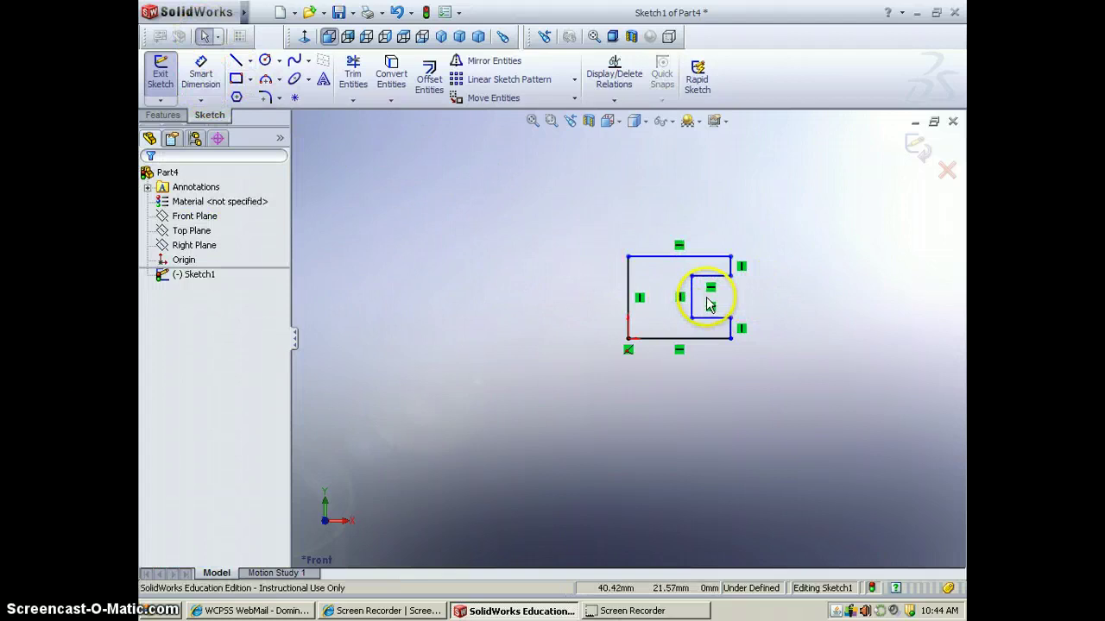
key("f")
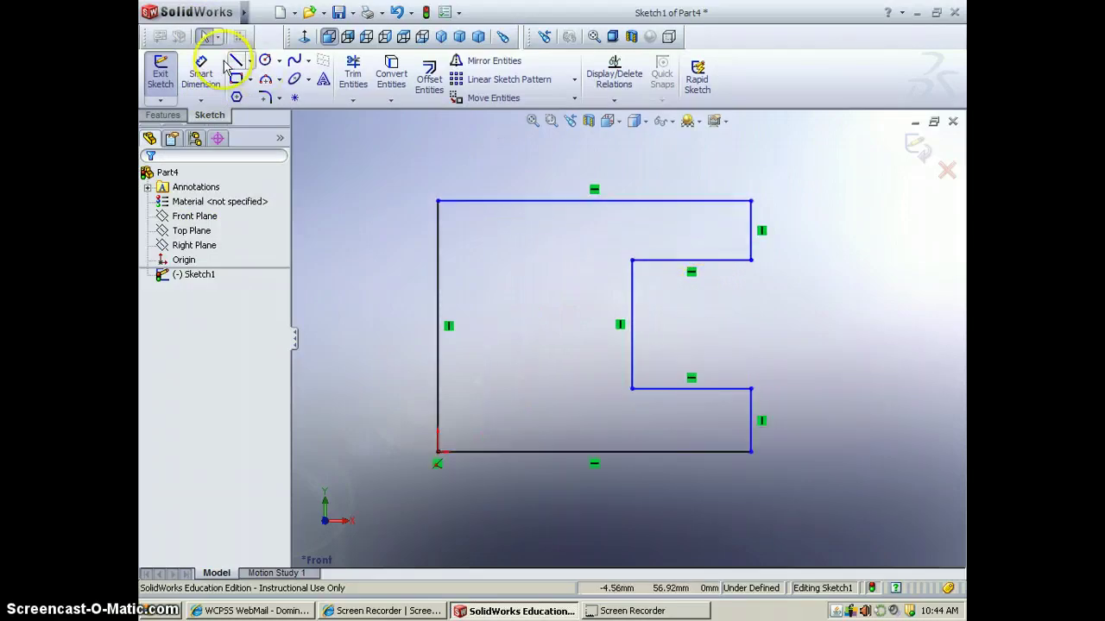
left_click(201, 73)
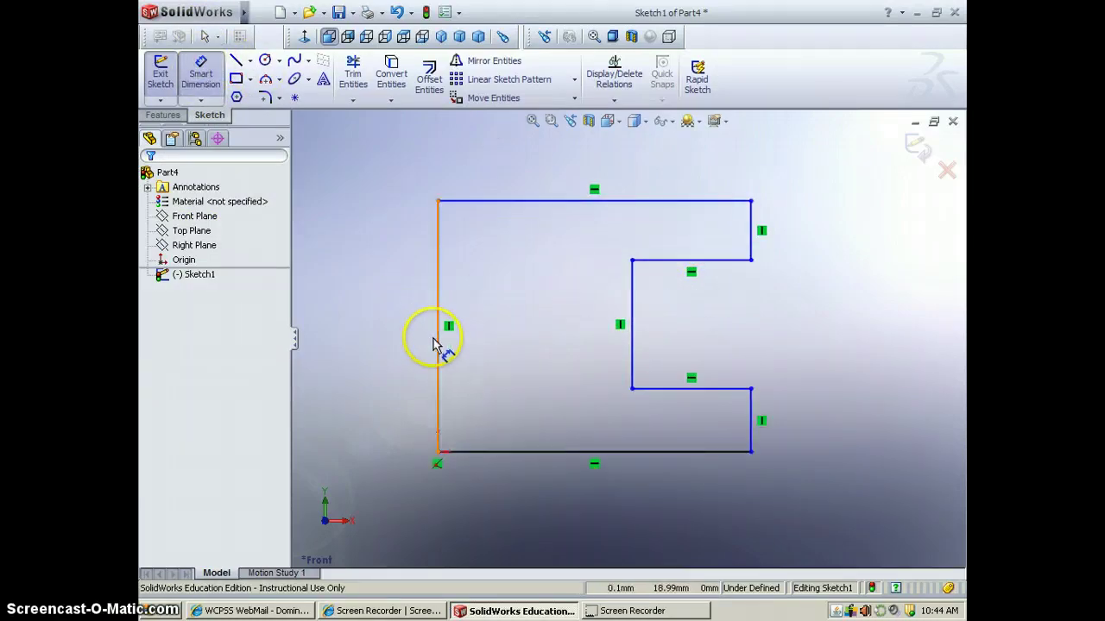
left_click(630, 451)
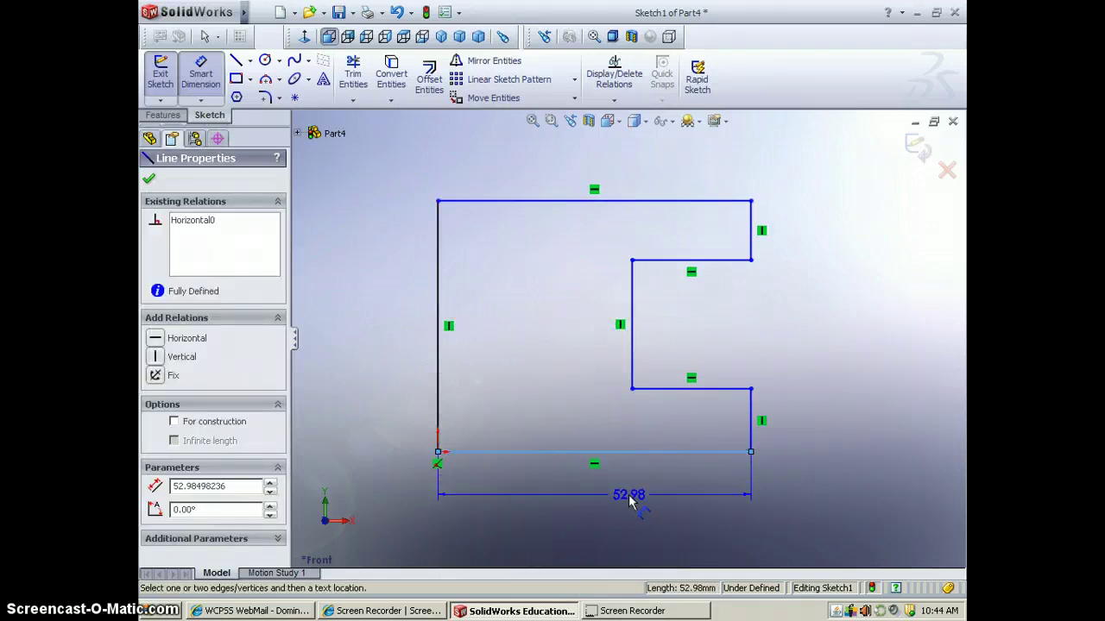
left_click(631, 503)
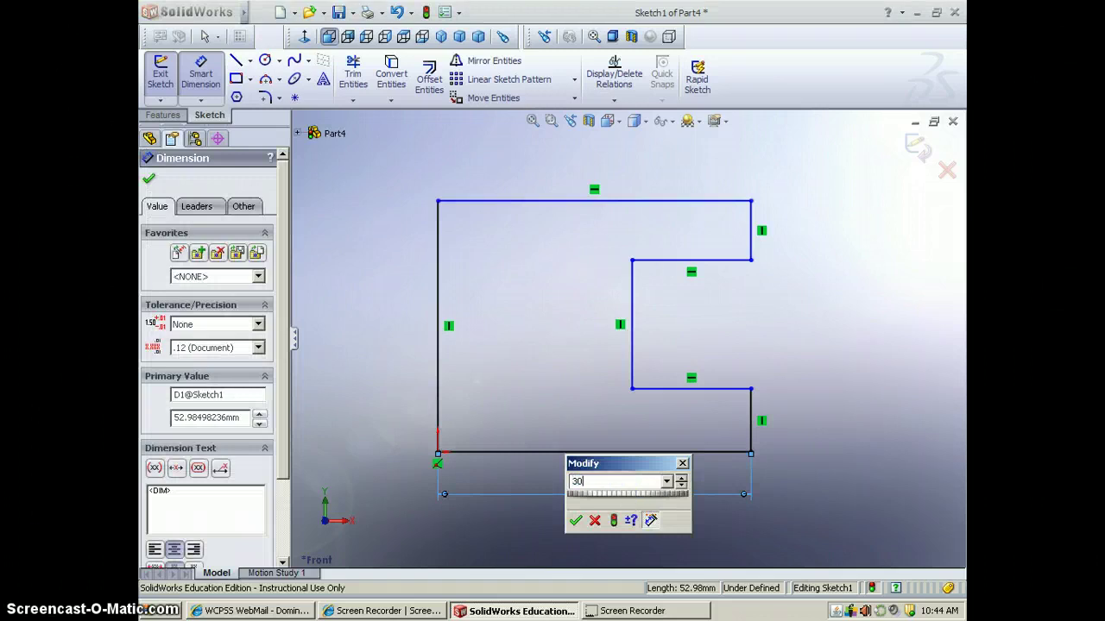
type("30")
key("Return")
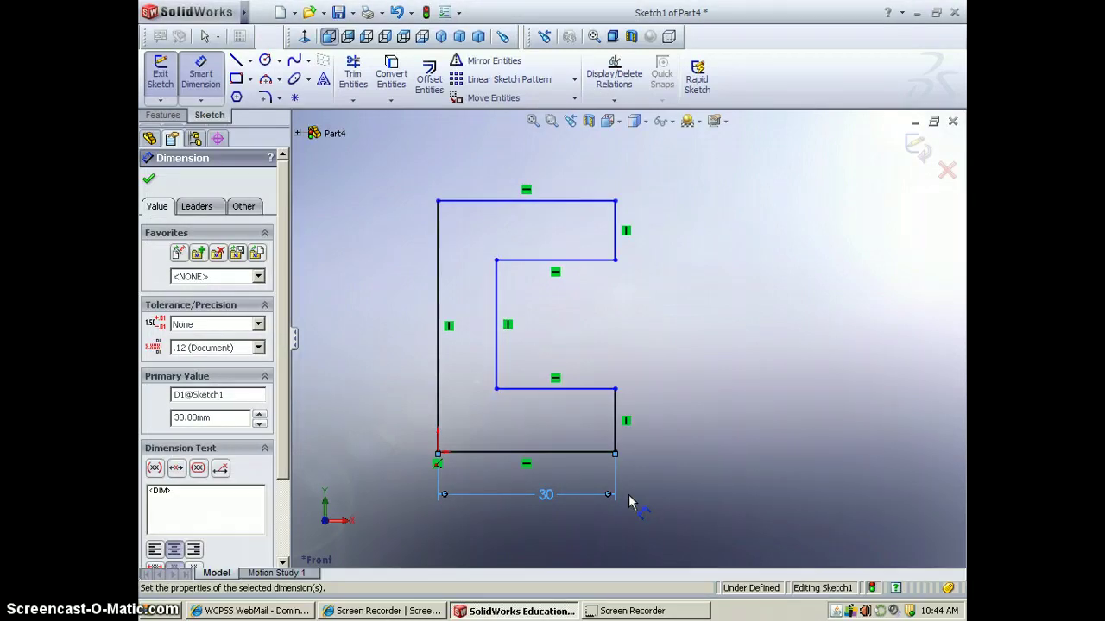
Dimension the short vertical end edges of the lower and upper arms at 10 mm each
left_click(621, 442)
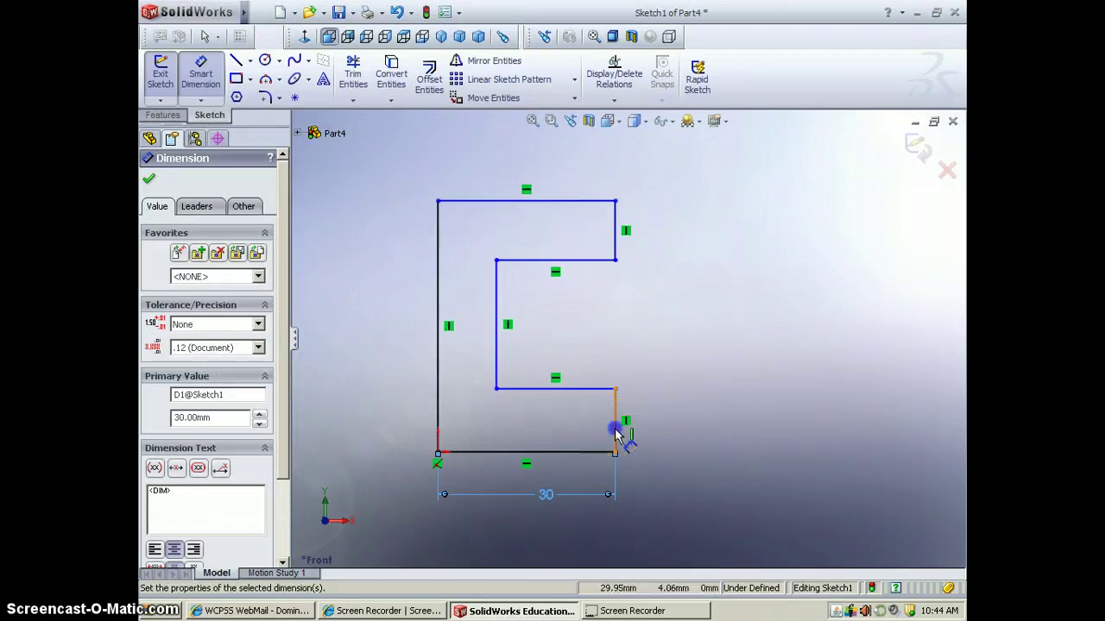
left_click(667, 429)
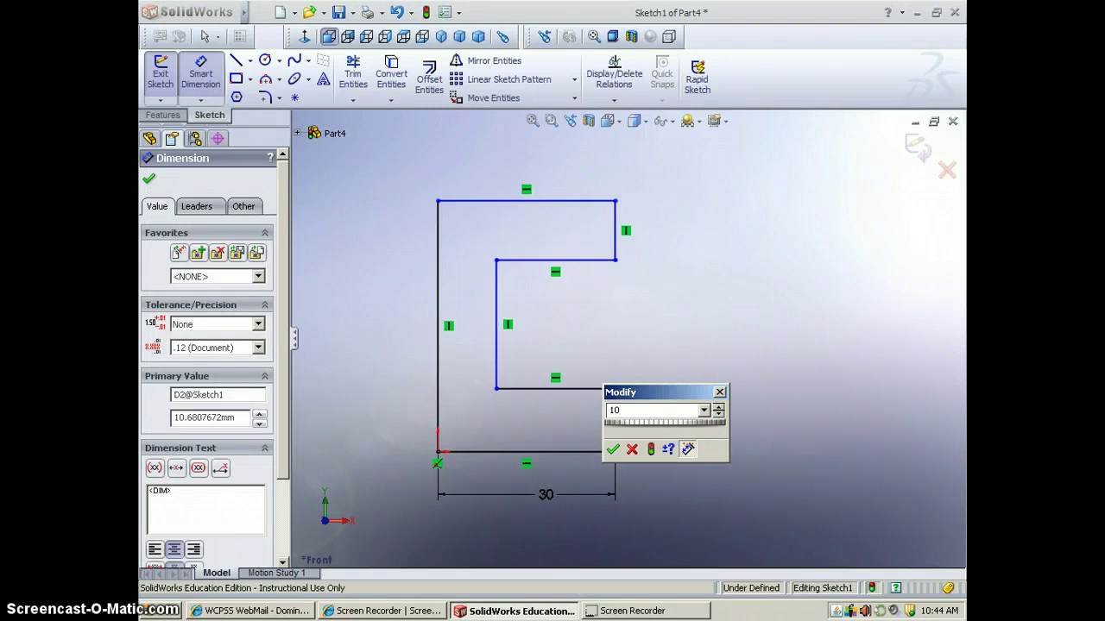
key("Return")
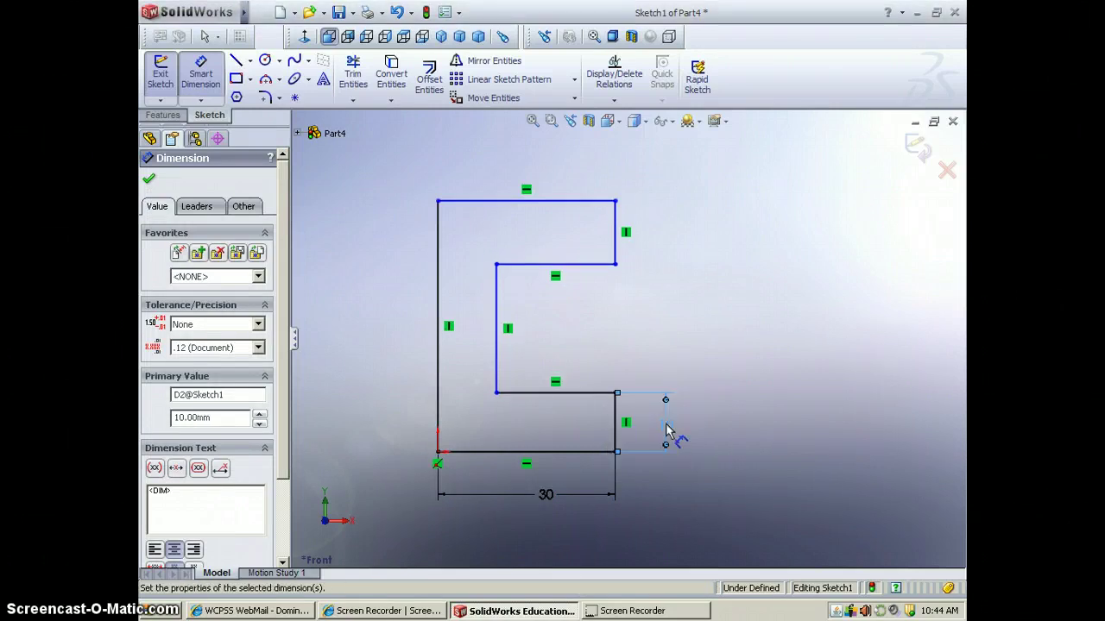
left_click(618, 259)
left_click(641, 251)
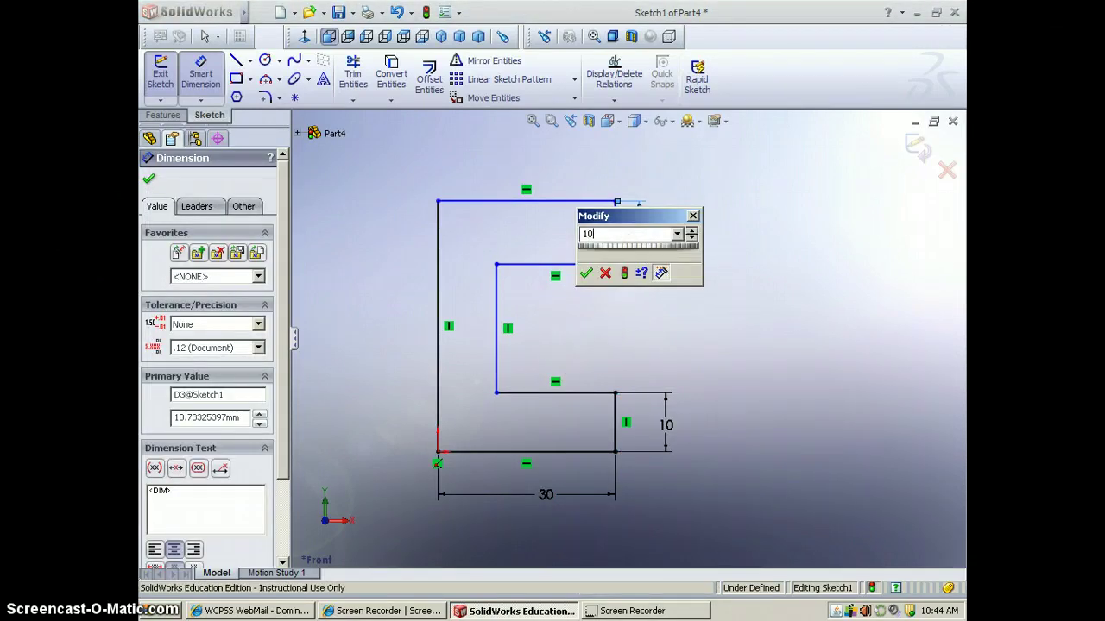
type("10")
key("Return")
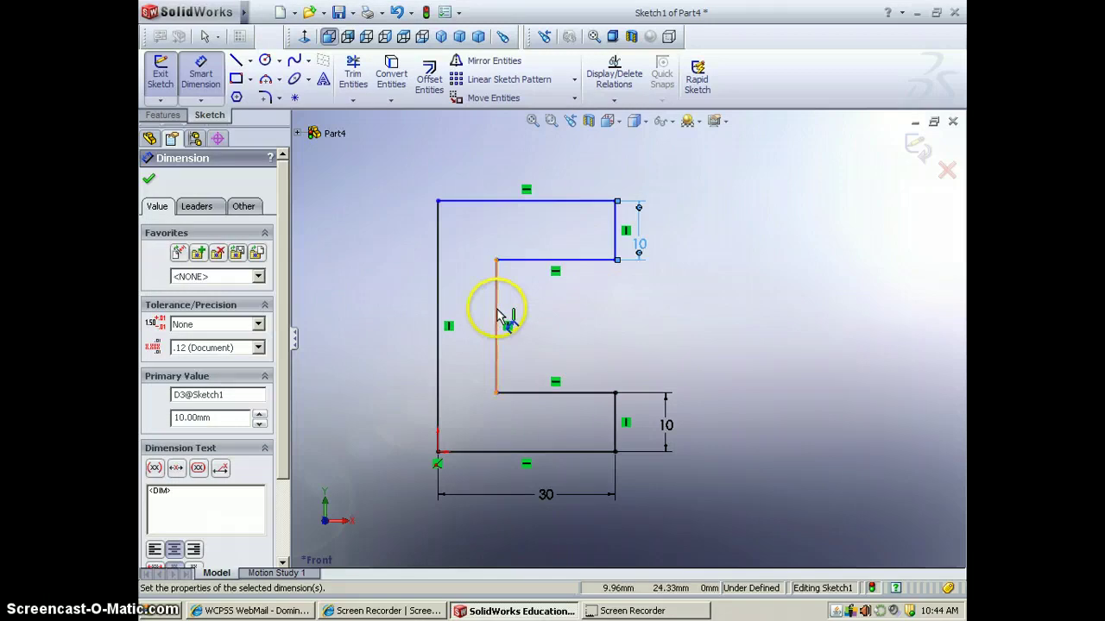
Dimension the long outer vertical edge and set its final length to 50 mm
left_click(439, 305)
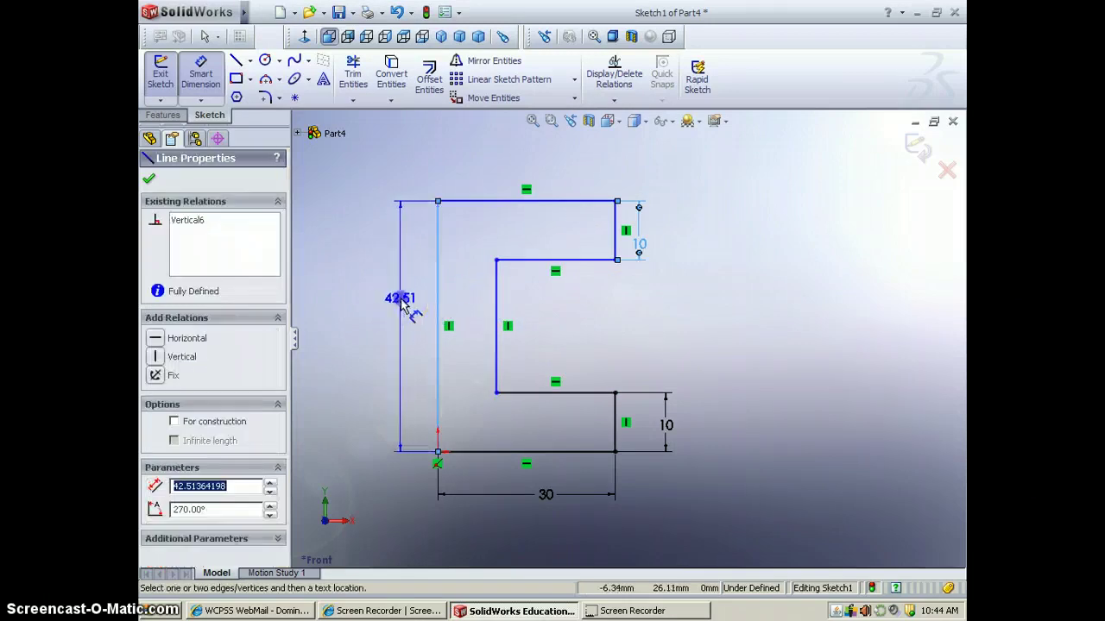
left_click(400, 301)
key("Return")
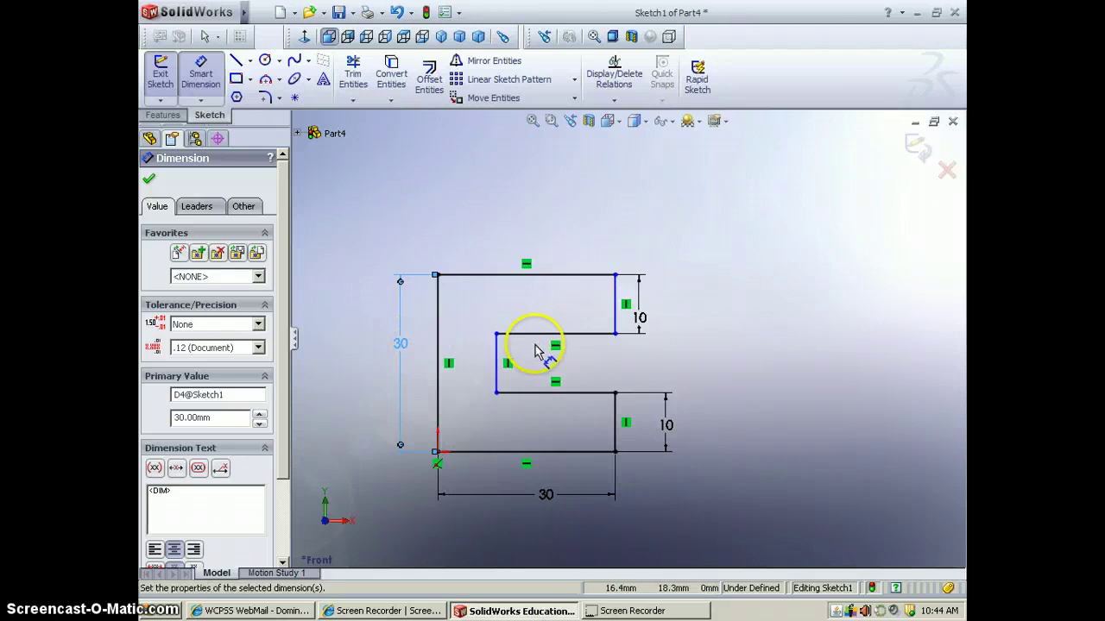
double_click(400, 345)
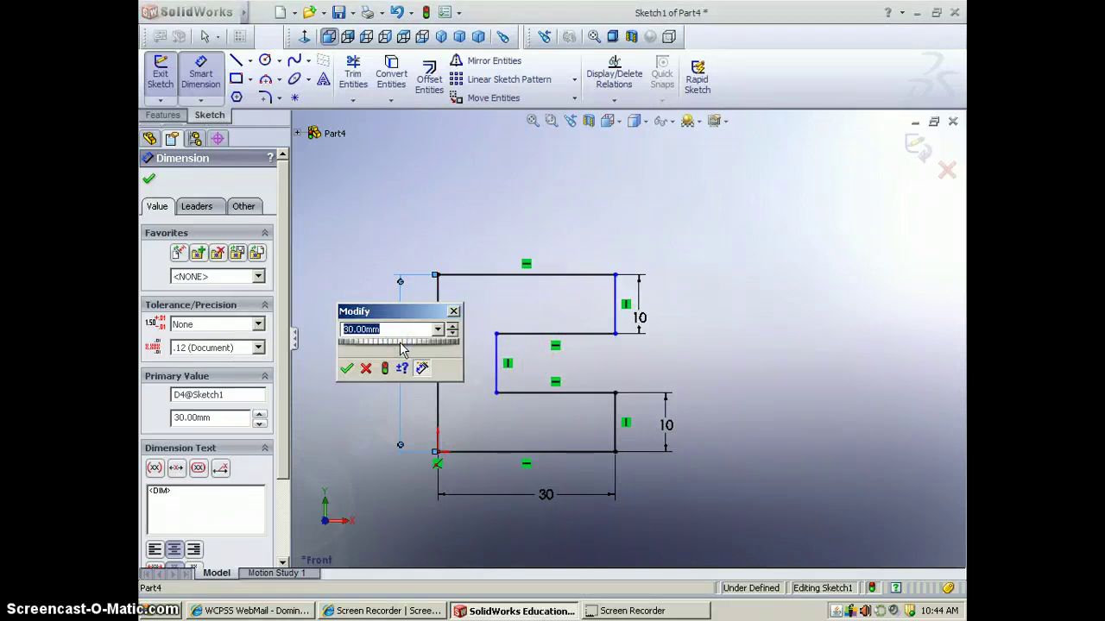
key("Return")
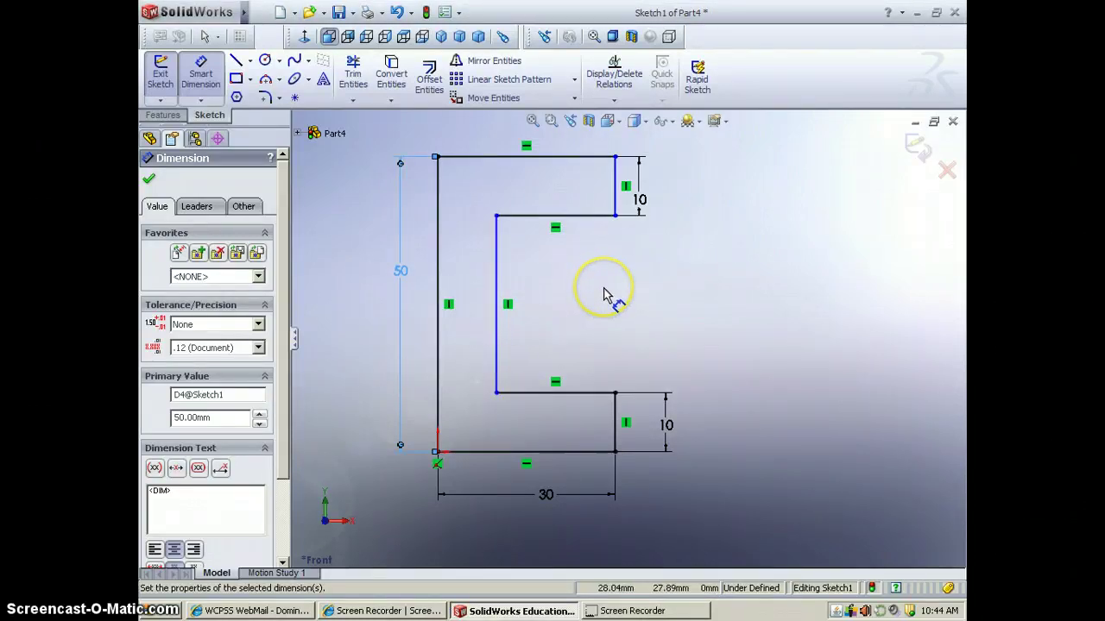
Try to dimension the inner vertical edge of the notch
scroll(604, 293, "up", 2)
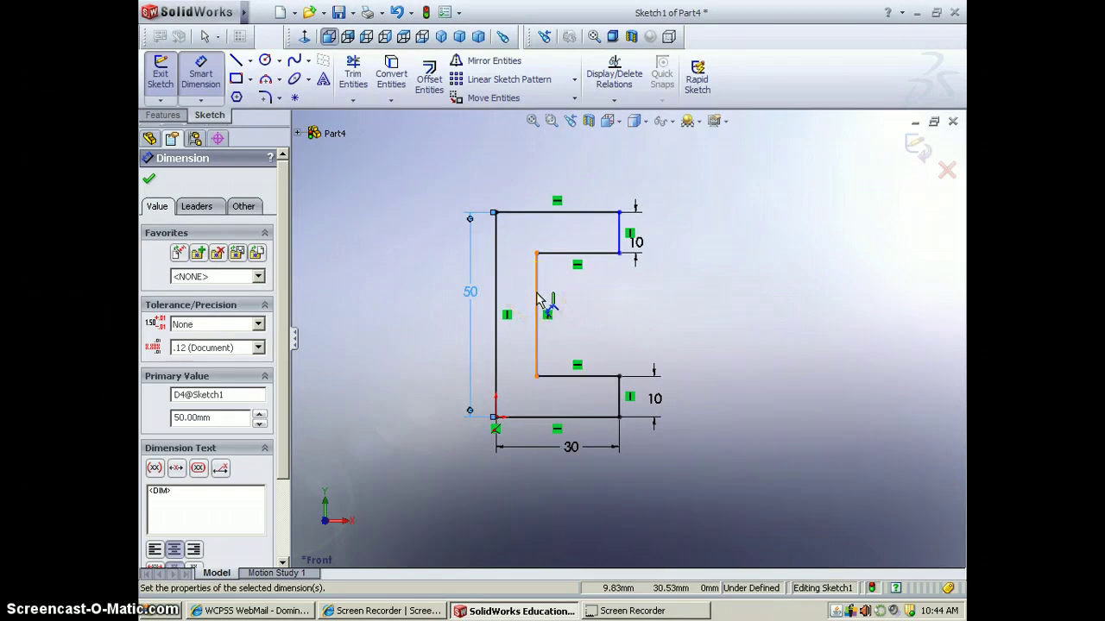
left_click(537, 297)
left_click(620, 301)
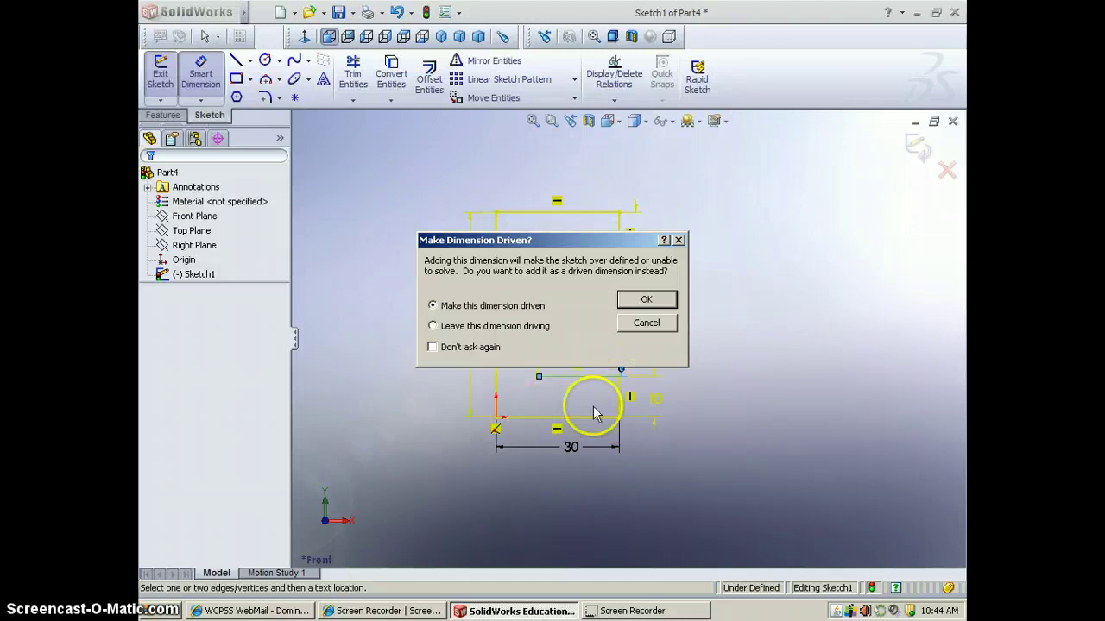
left_click(643, 326)
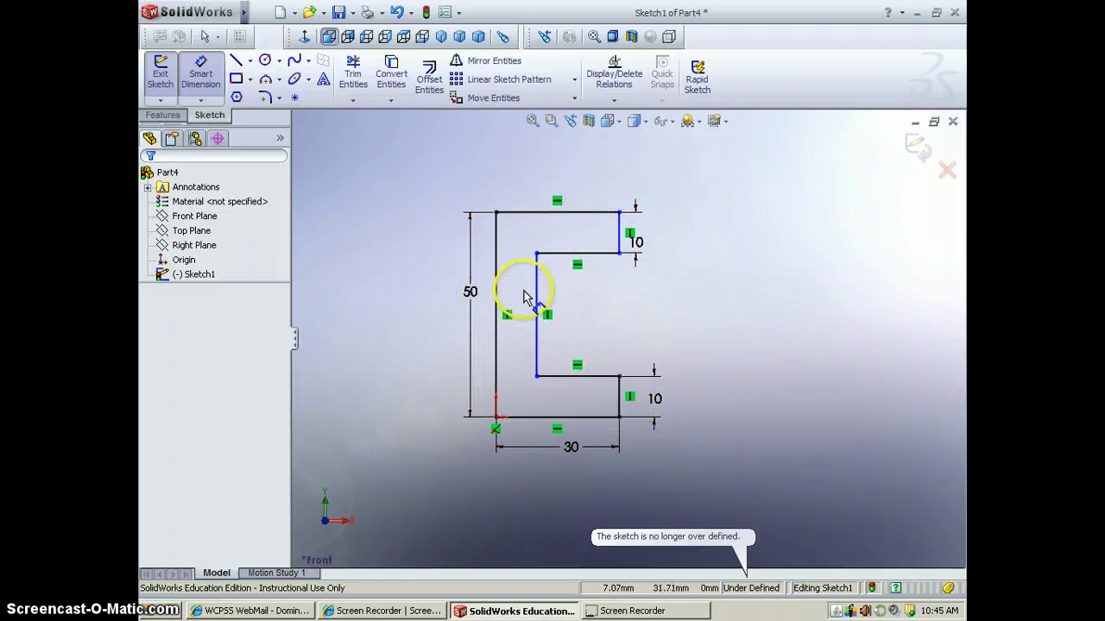
Dimension the profile's top edge at 30 mm
left_click(567, 216)
left_click(572, 176)
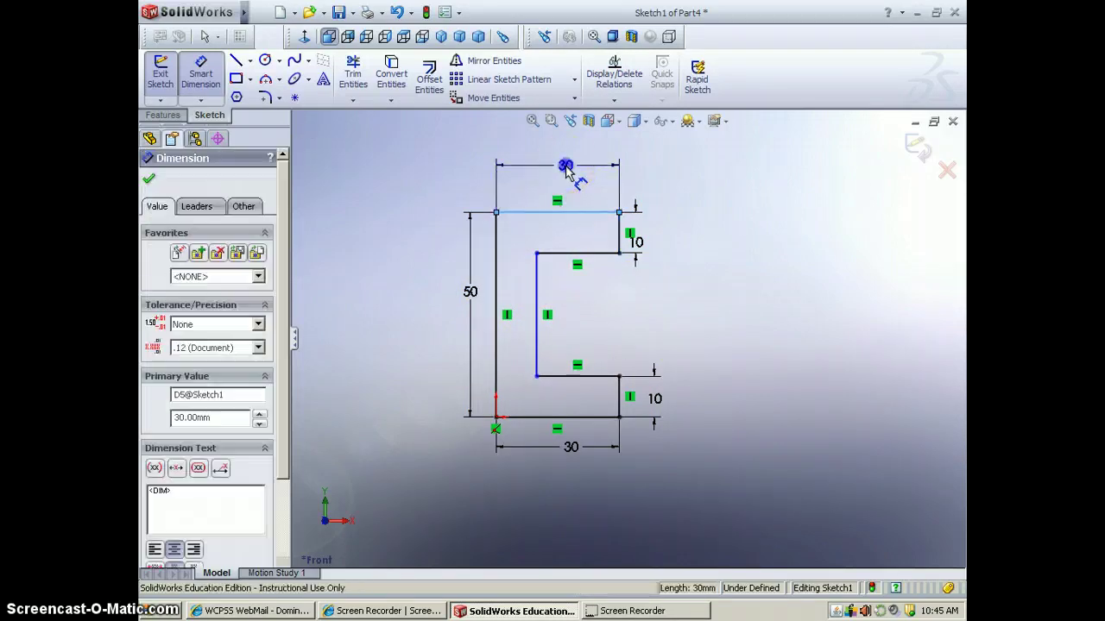
left_click(513, 191)
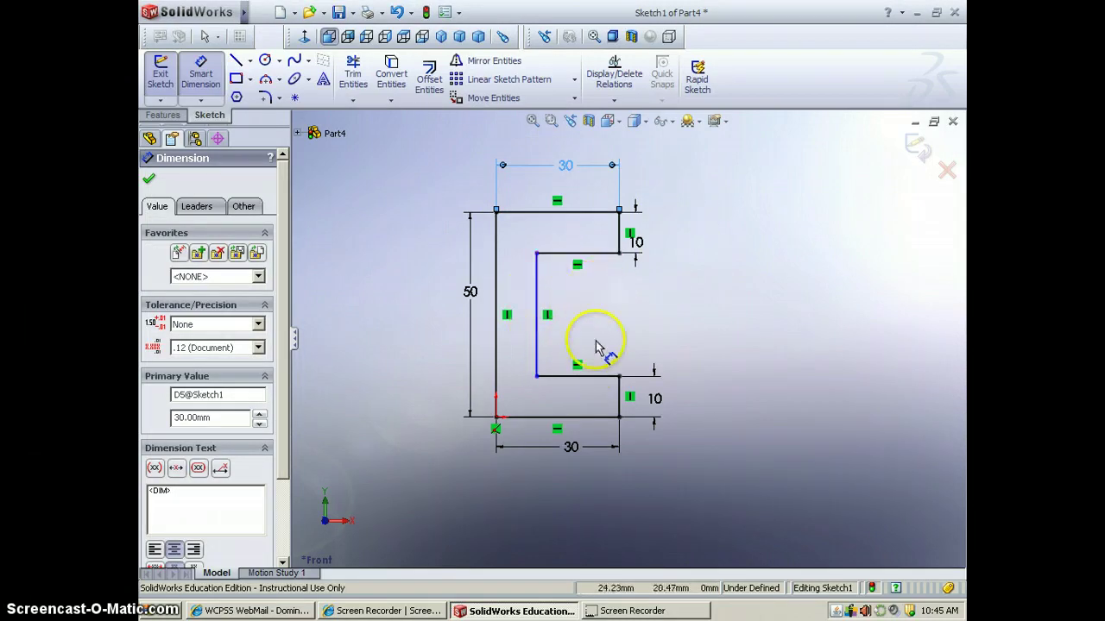
Dimension the notch's upper horizontal edge at 20 mm
left_click(538, 304)
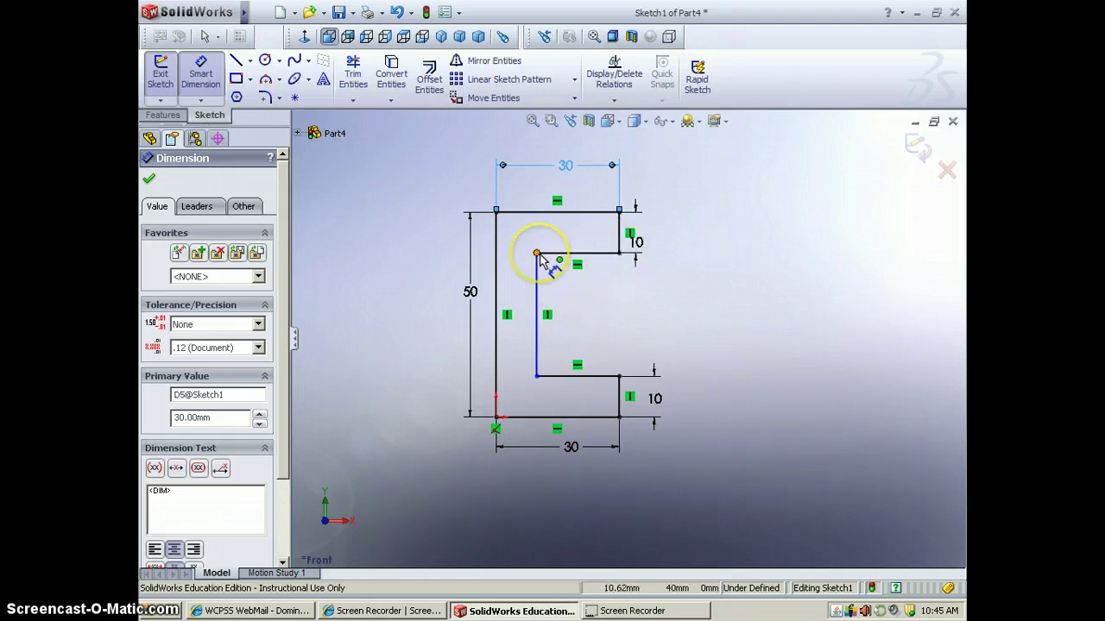
left_click(537, 303)
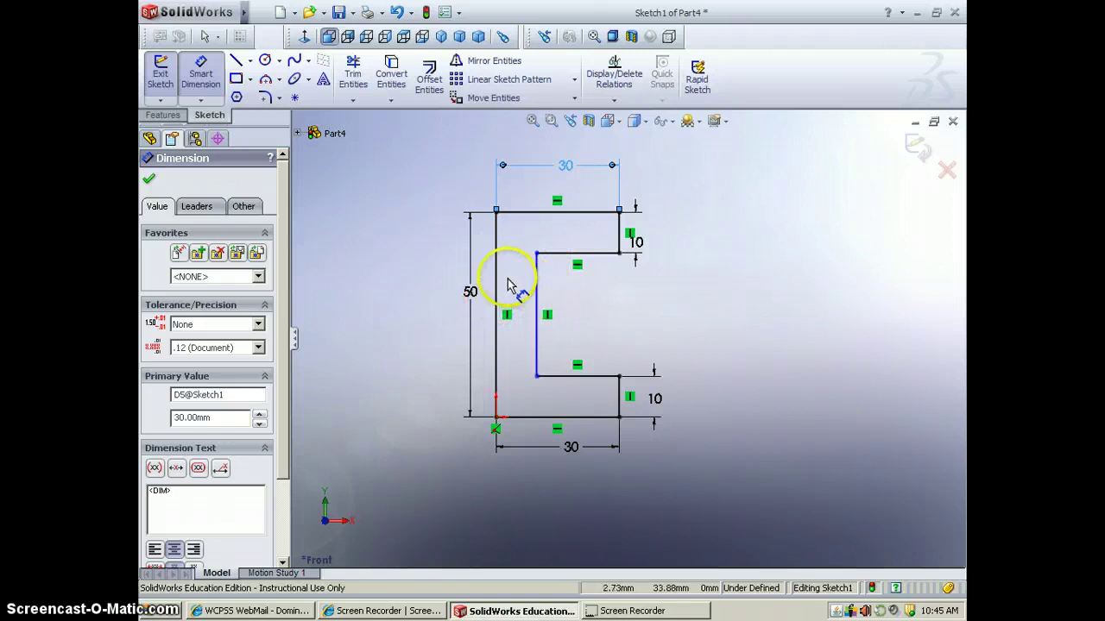
left_click(592, 261)
left_click(590, 309)
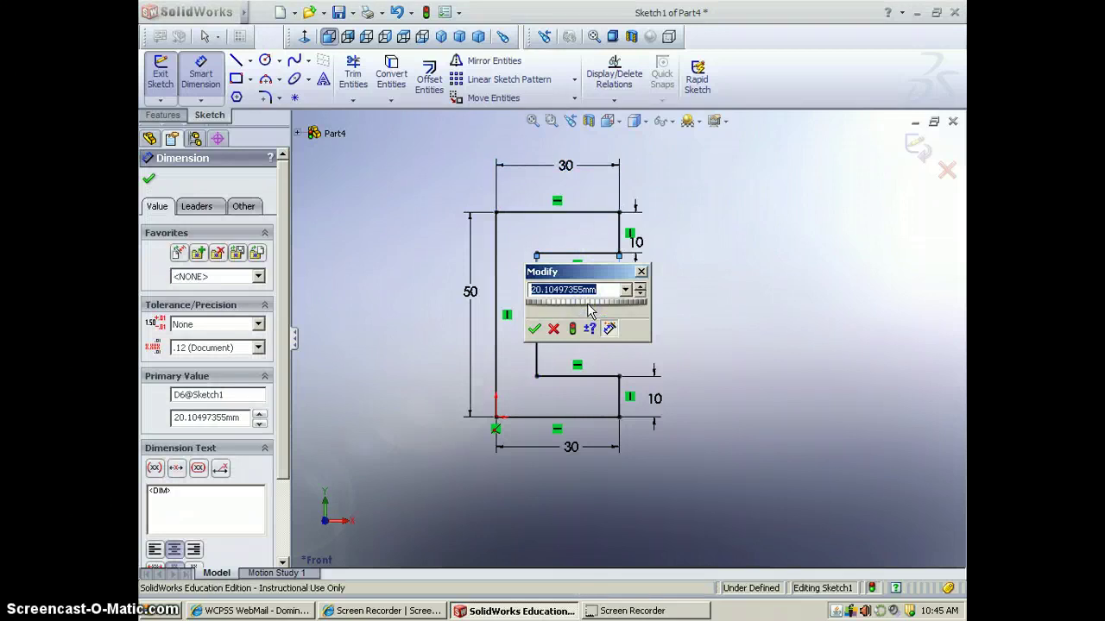
type("20")
key("Return")
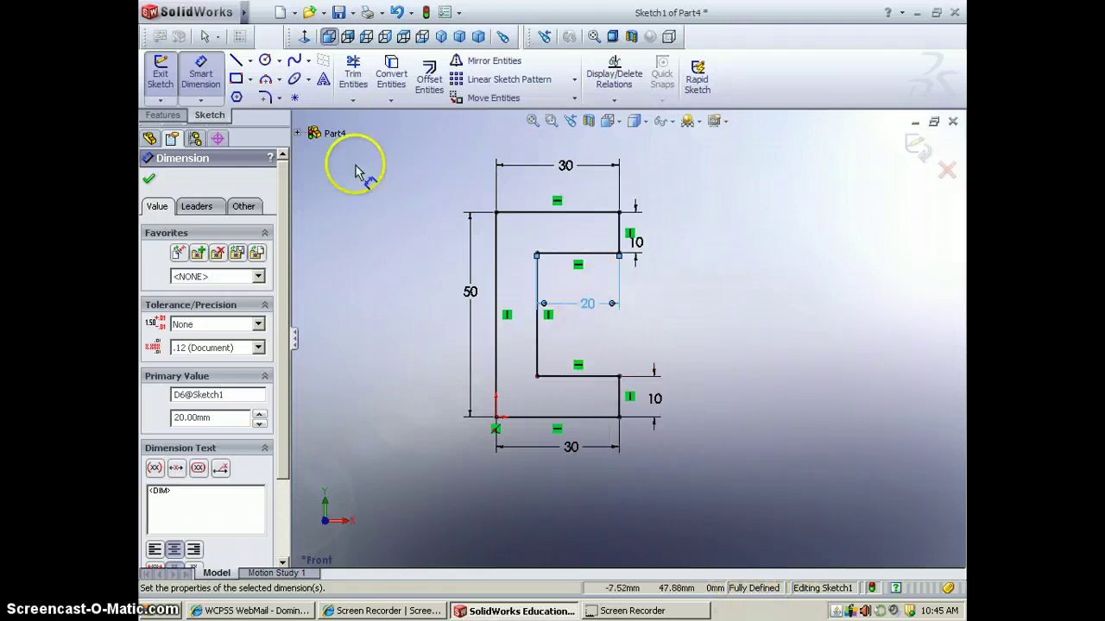
Delete the 20 mm dimension from the notch's upper horizontal edge
left_click(202, 34)
left_click(565, 301)
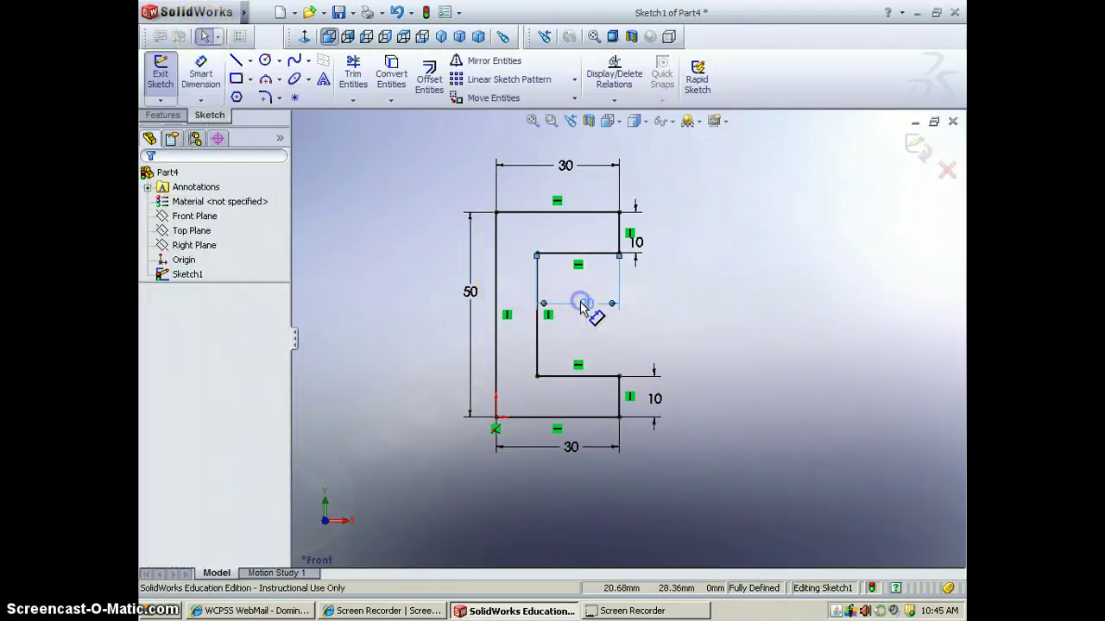
key("Delete")
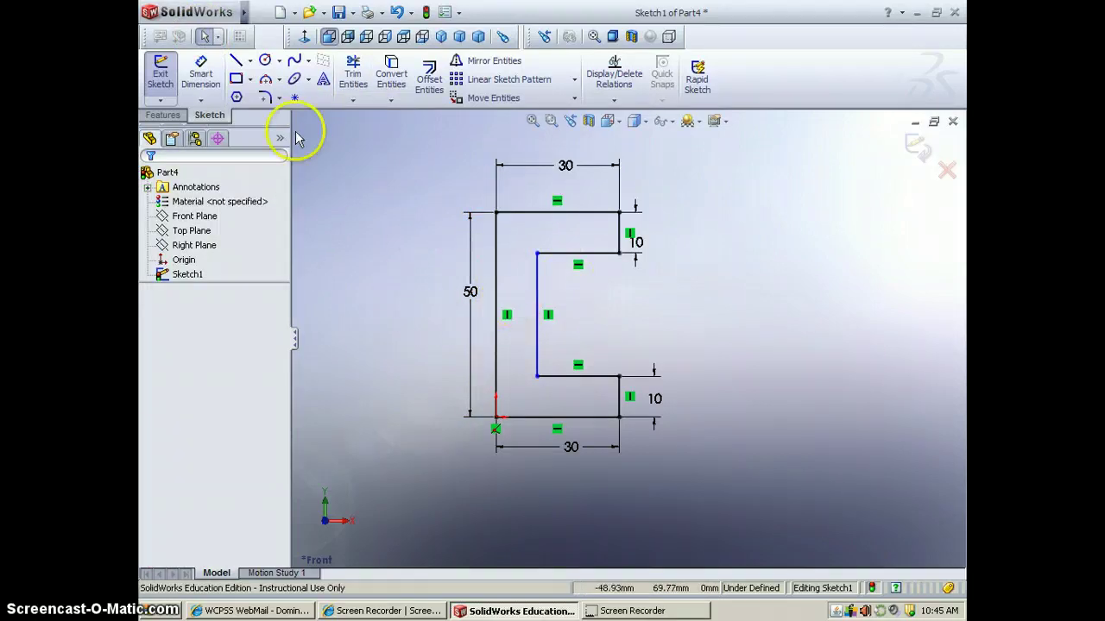
Dimension the distance between the outer vertical edge and the notch's inner vertical edge at 10 mm
left_click(200, 73)
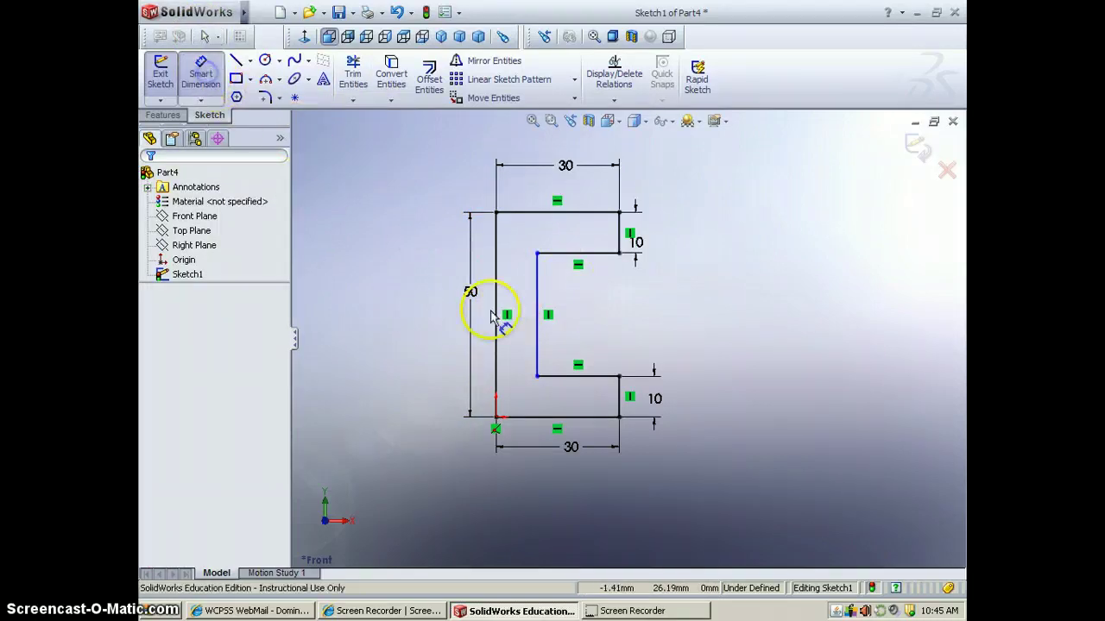
left_click(537, 334)
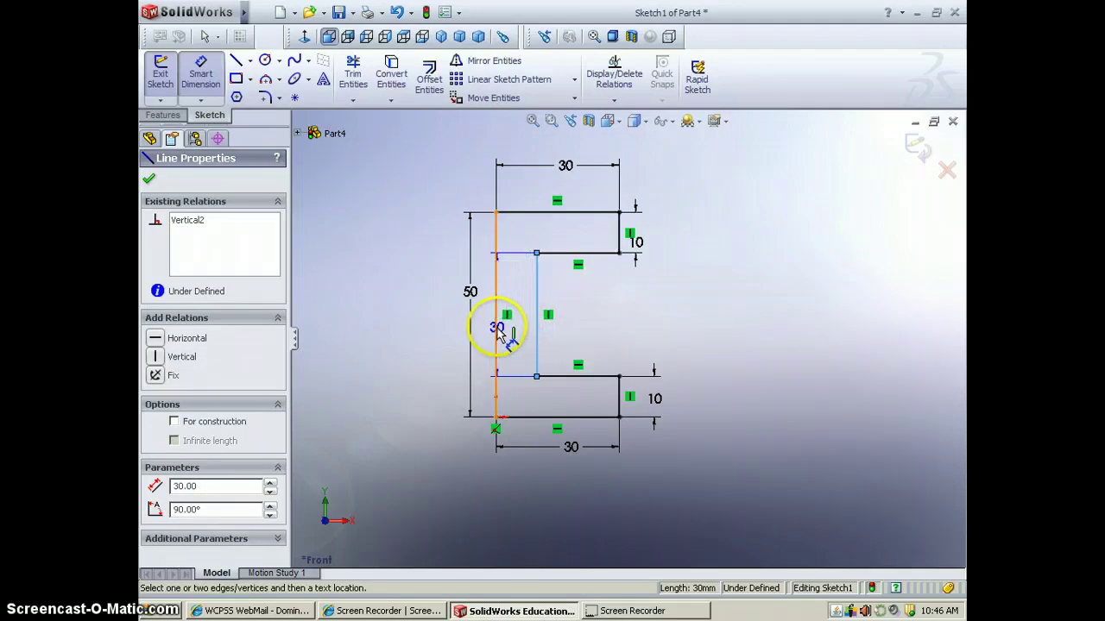
left_click(497, 333)
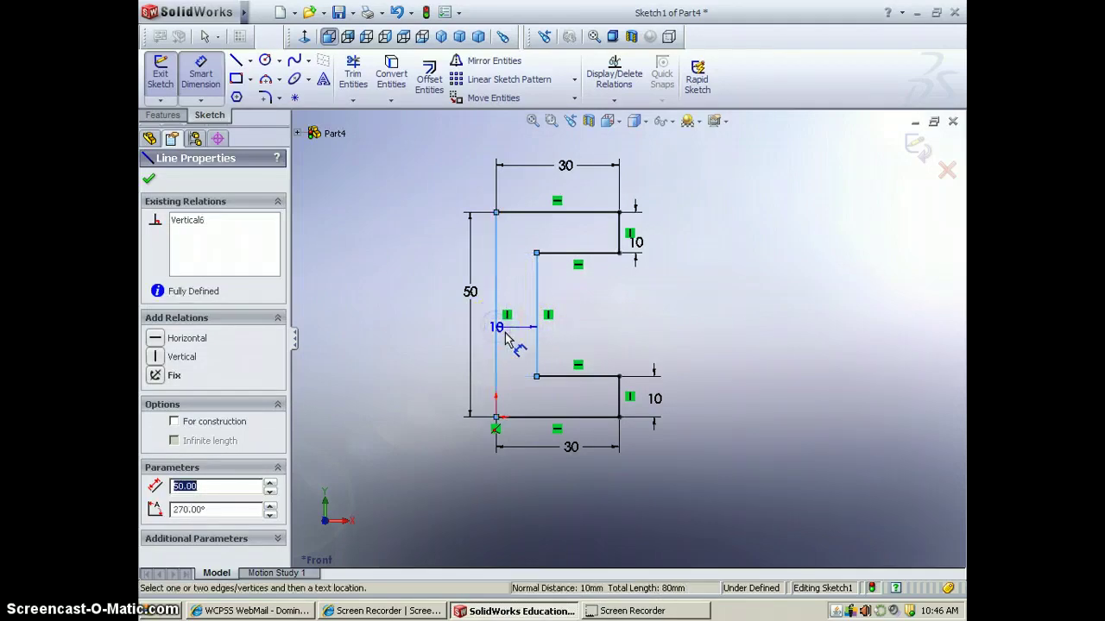
left_click(515, 338)
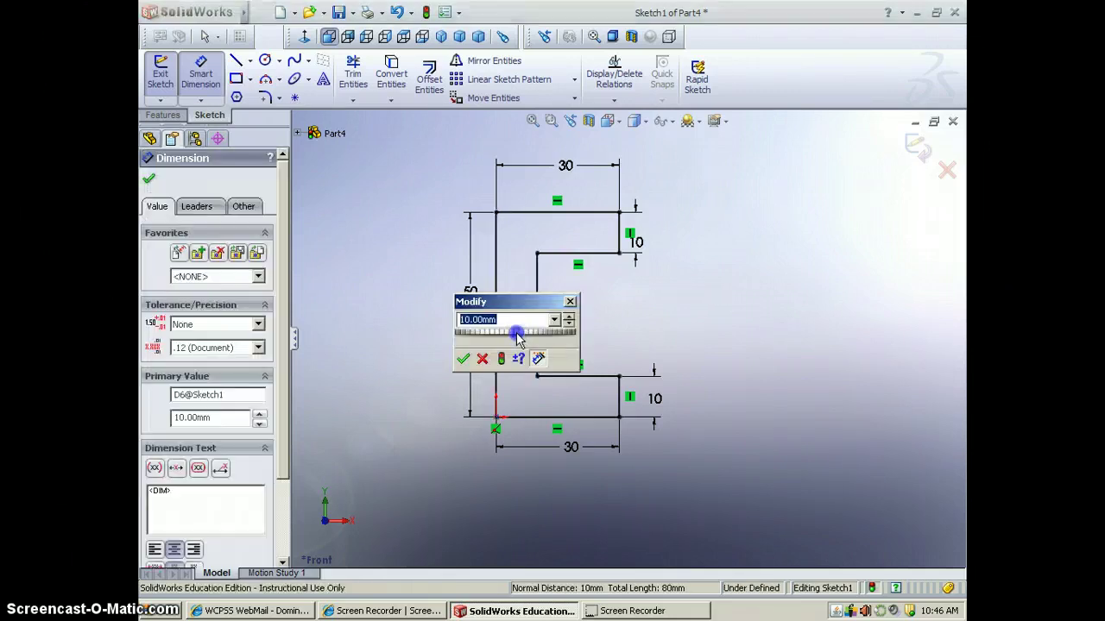
type("10")
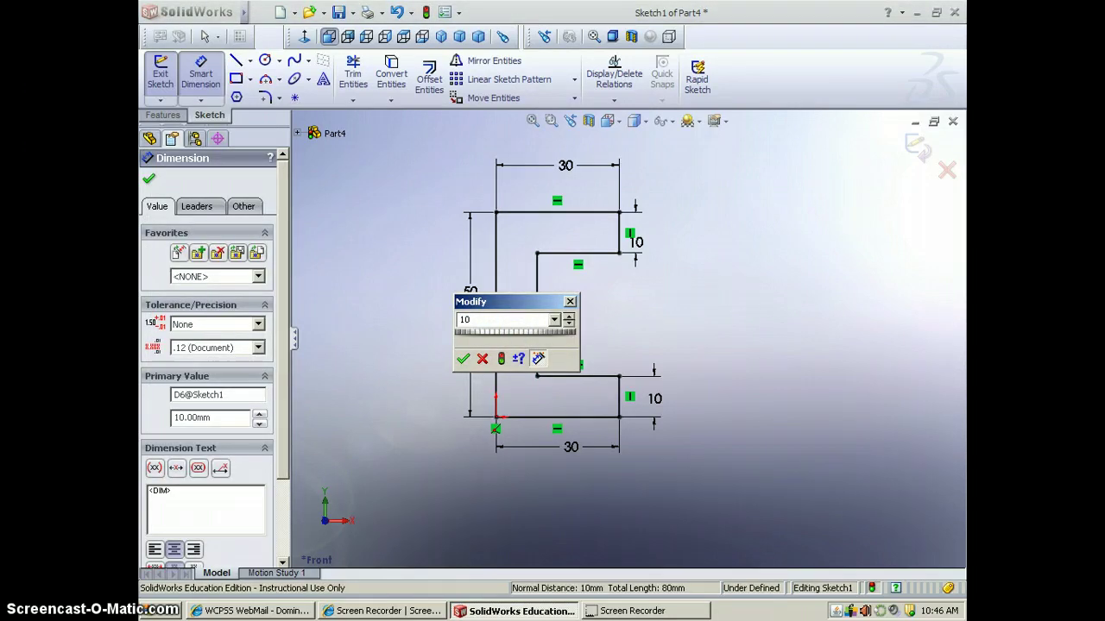
key("Return")
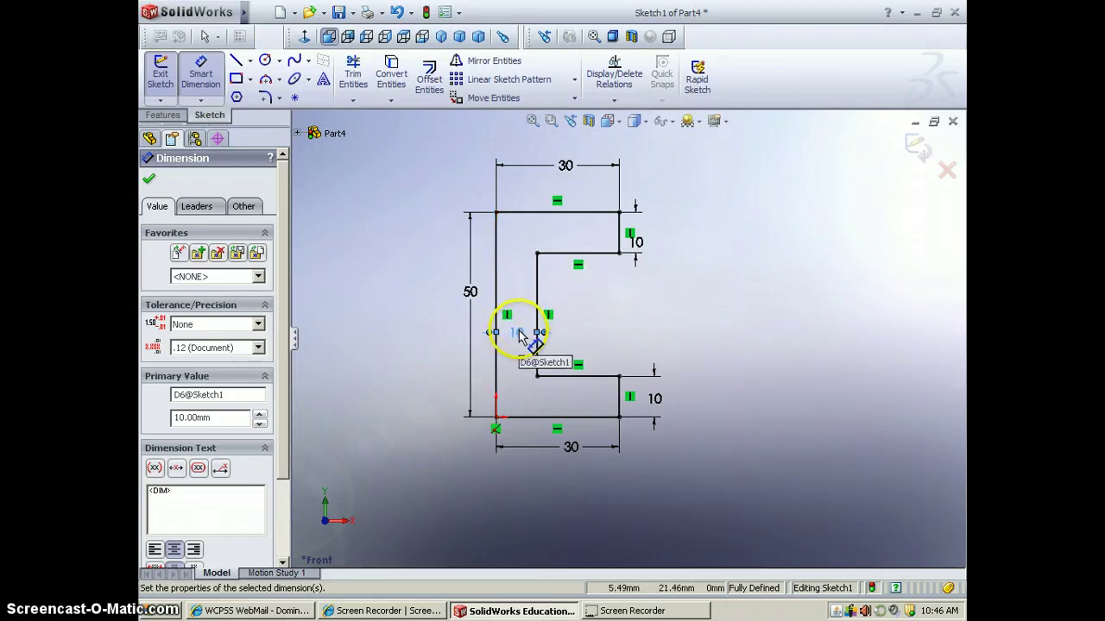
Extrude the C-shaped profile as a blind boss with a depth of 50 mm
left_click(164, 115)
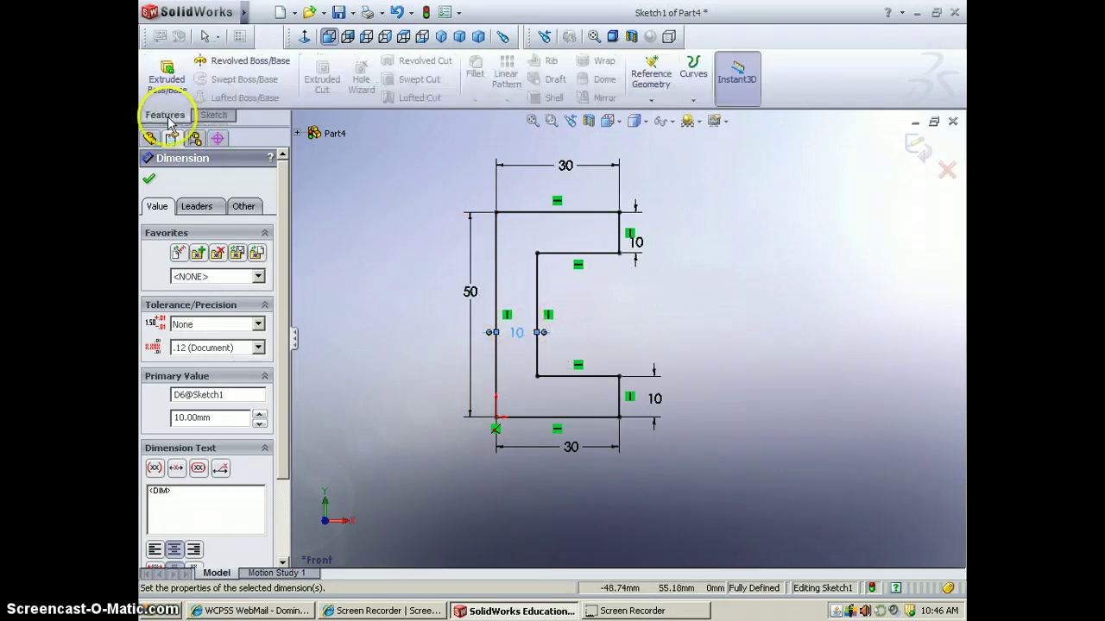
left_click(167, 76)
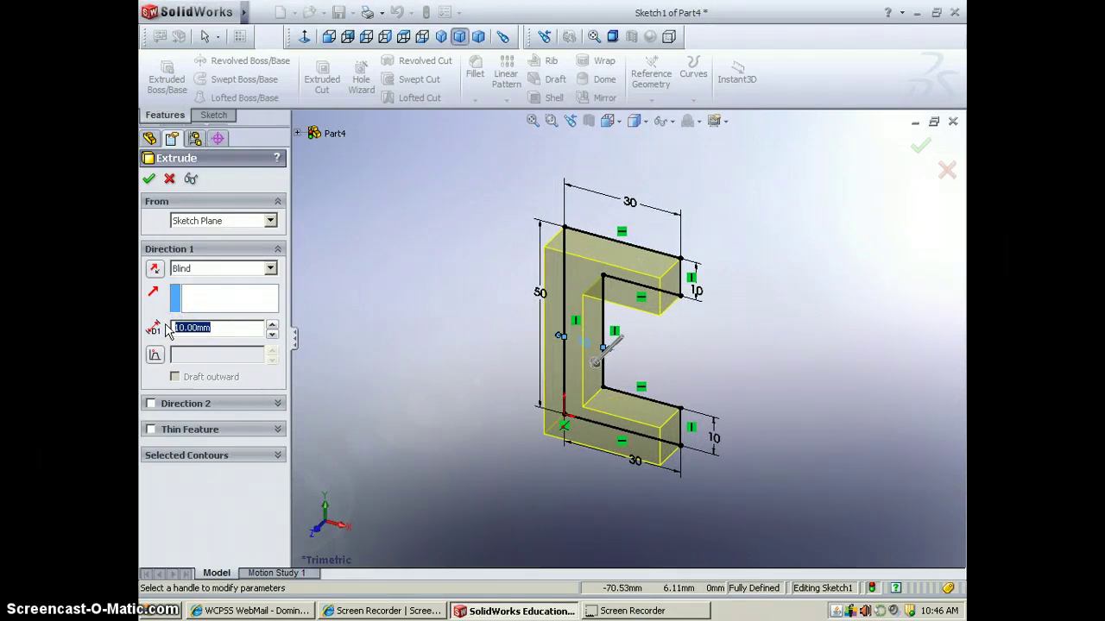
type("50")
key("Return")
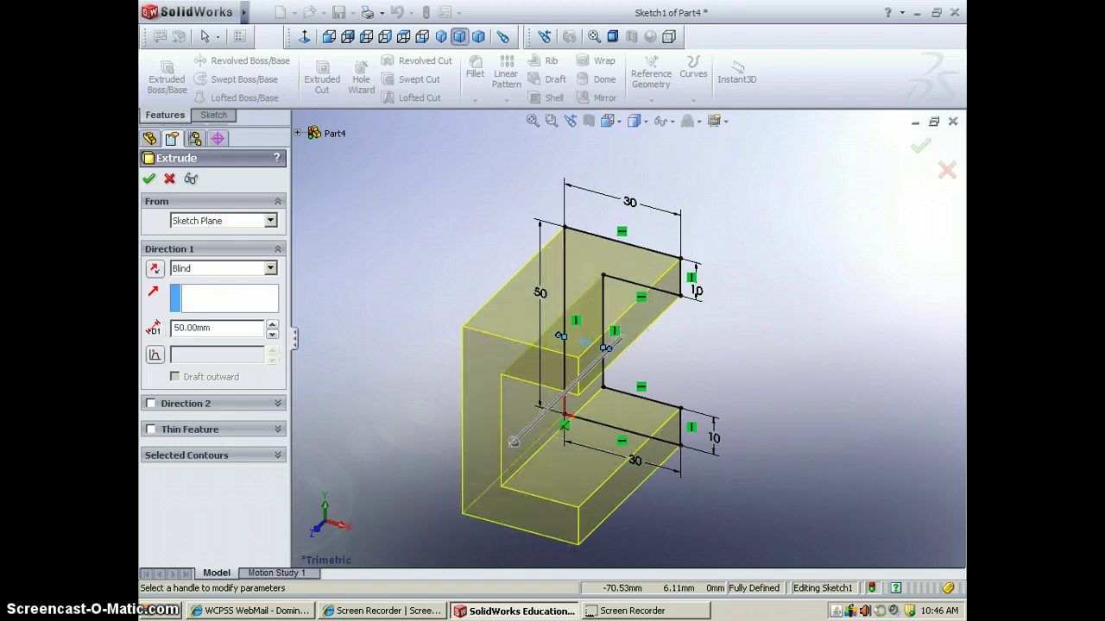
left_click(148, 179)
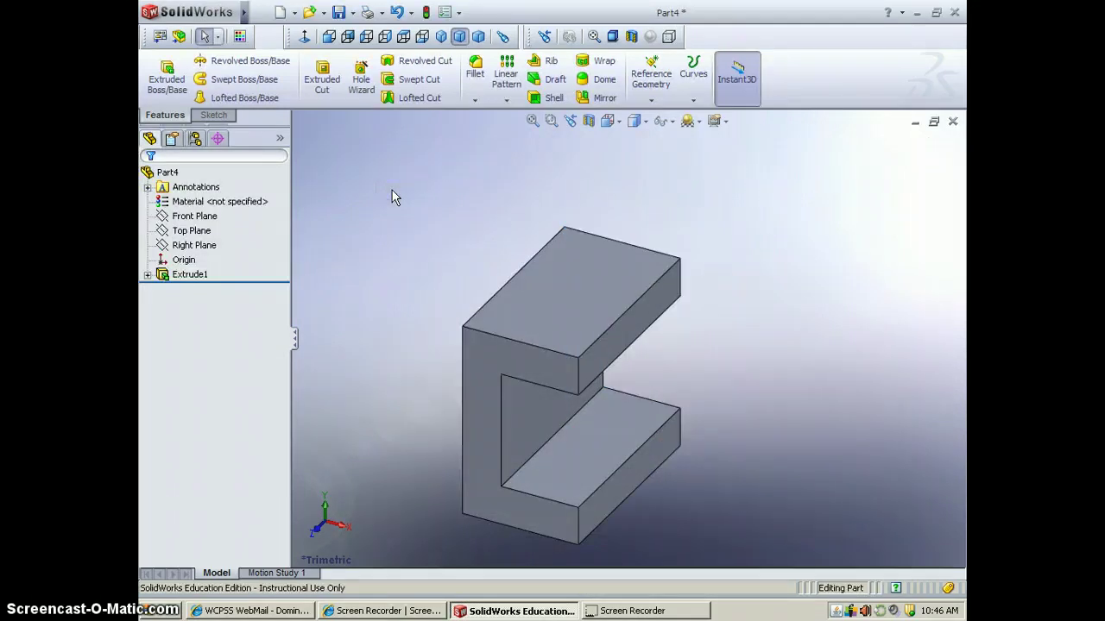